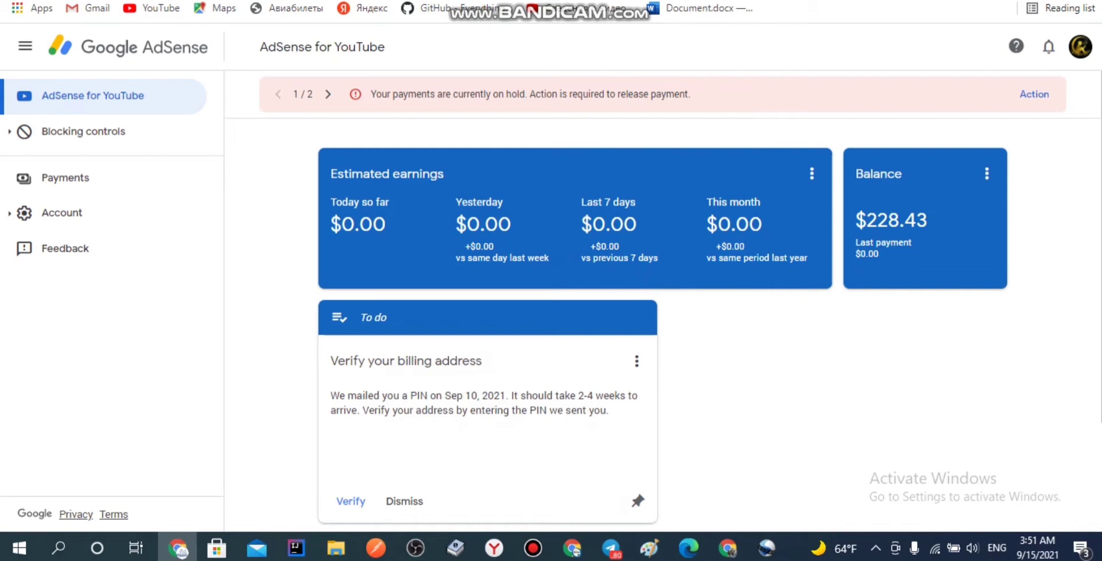
Step: Open a new browser tab from the AdSense dashboard
key("ctrl+t")
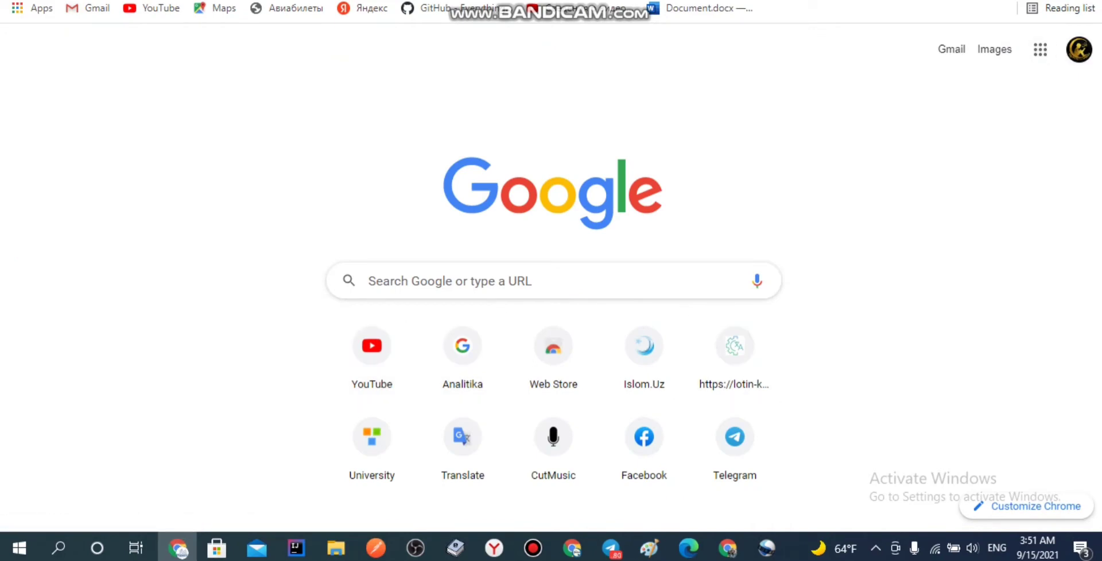
Step: Search 'google ad', open the Google AdSense site and sign in to the dashboard
type("GOOGLE AD")
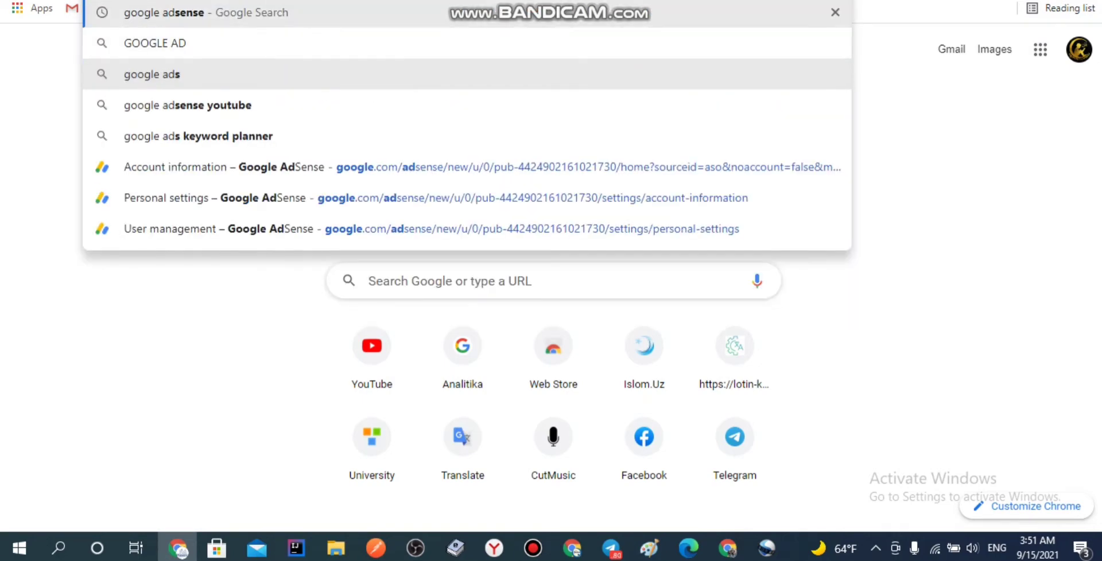
key("Return")
left_click(287, 183)
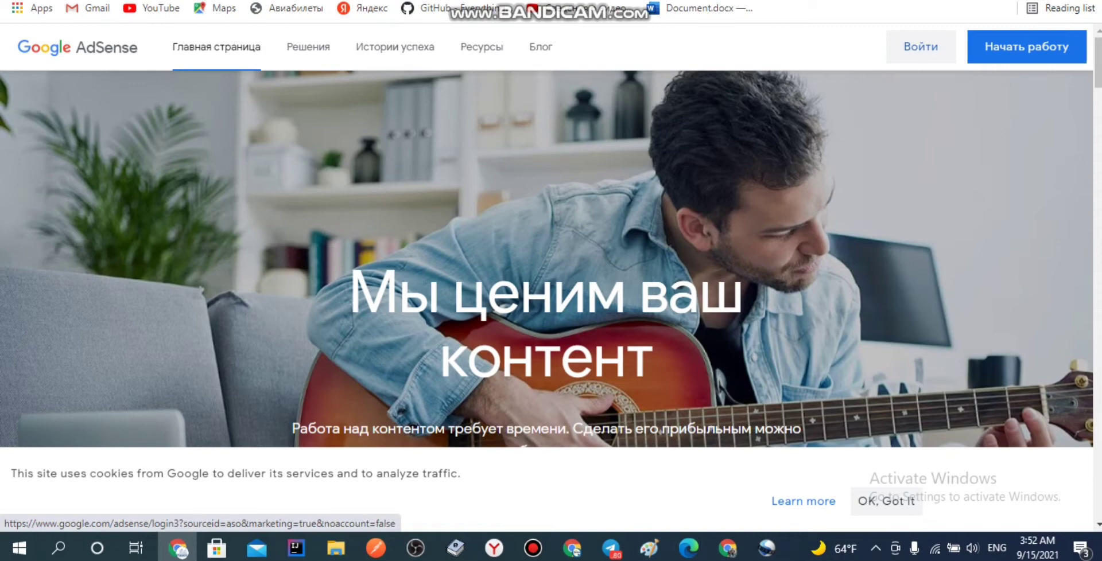
left_click(920, 47)
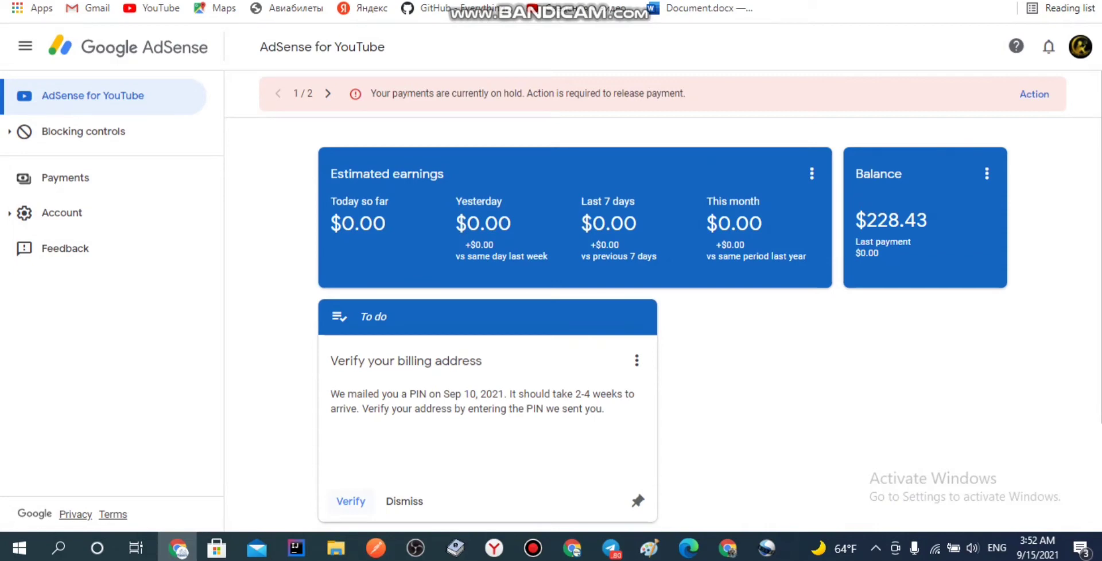
Step: Start PIN verification on the To do card and bring up the card's options menu
key("Return")
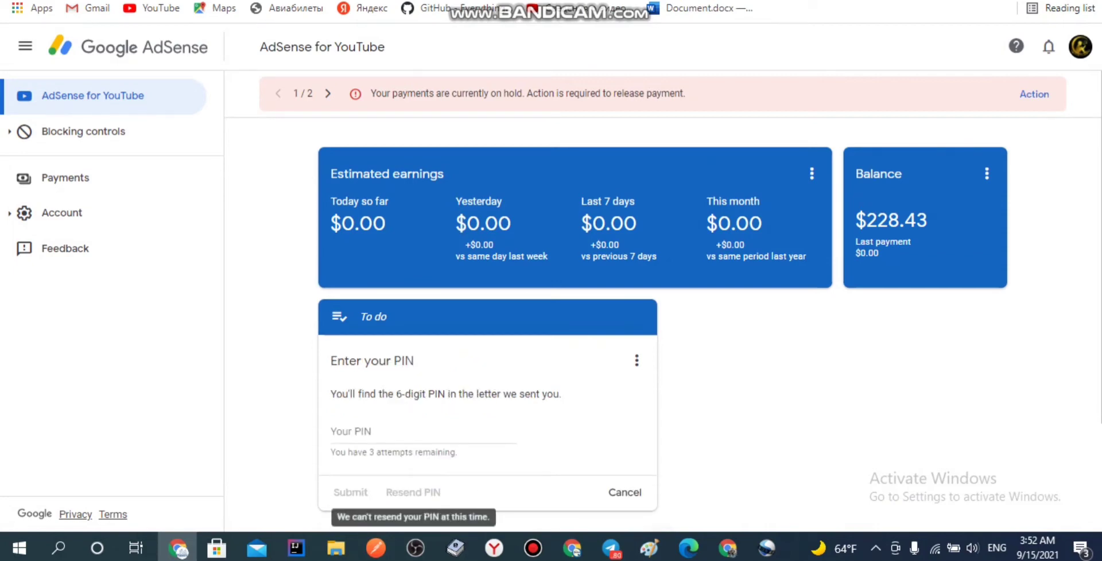
scroll(663, 300, "down", 3)
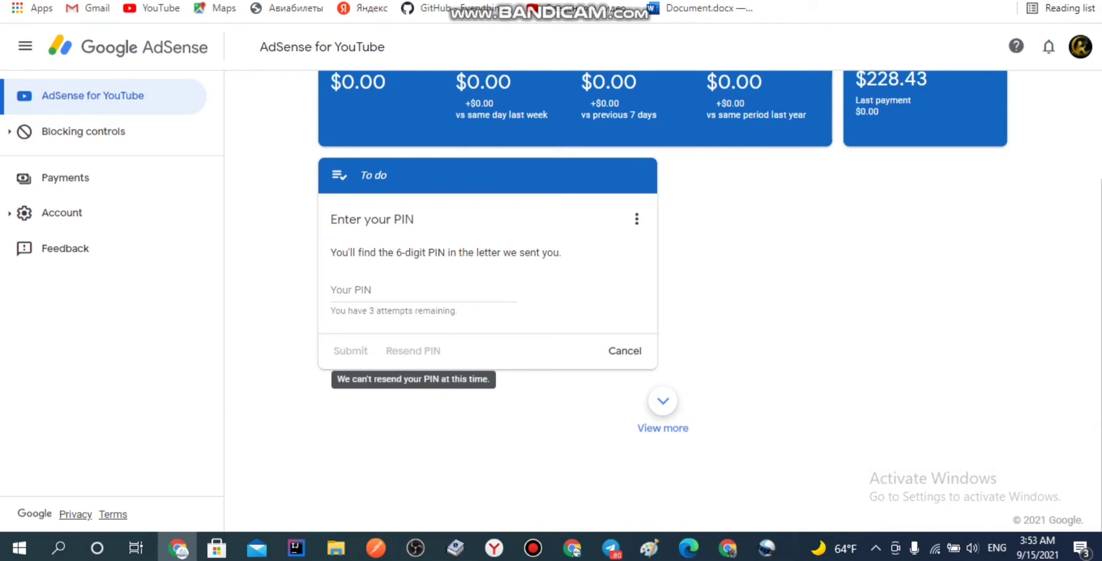
scroll(660, 299, "up", 2)
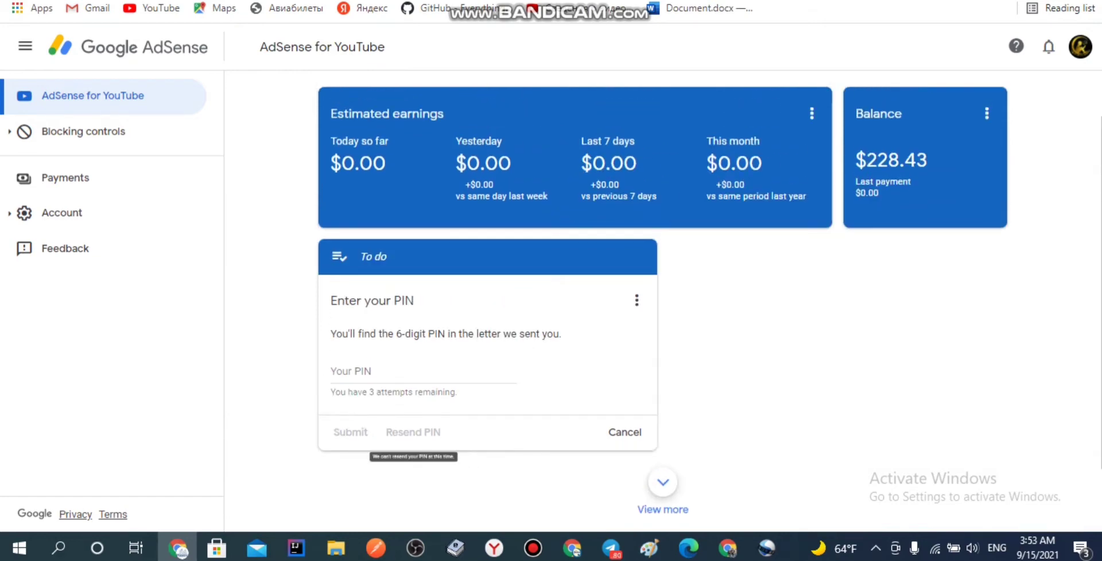
scroll(659, 299, "up", 2)
scroll(659, 299, "down", 2)
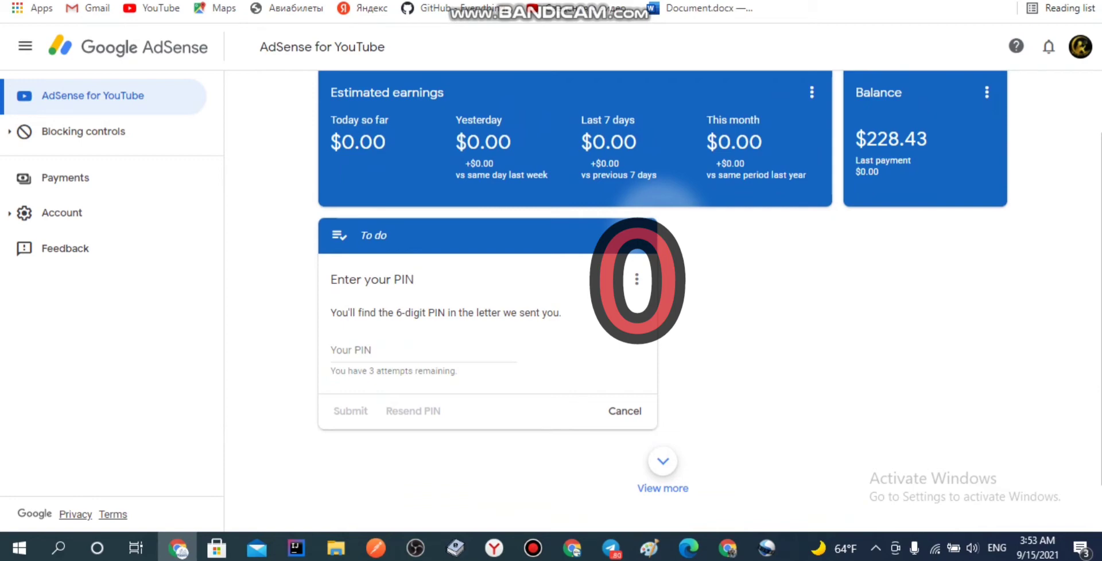
left_click(636, 280)
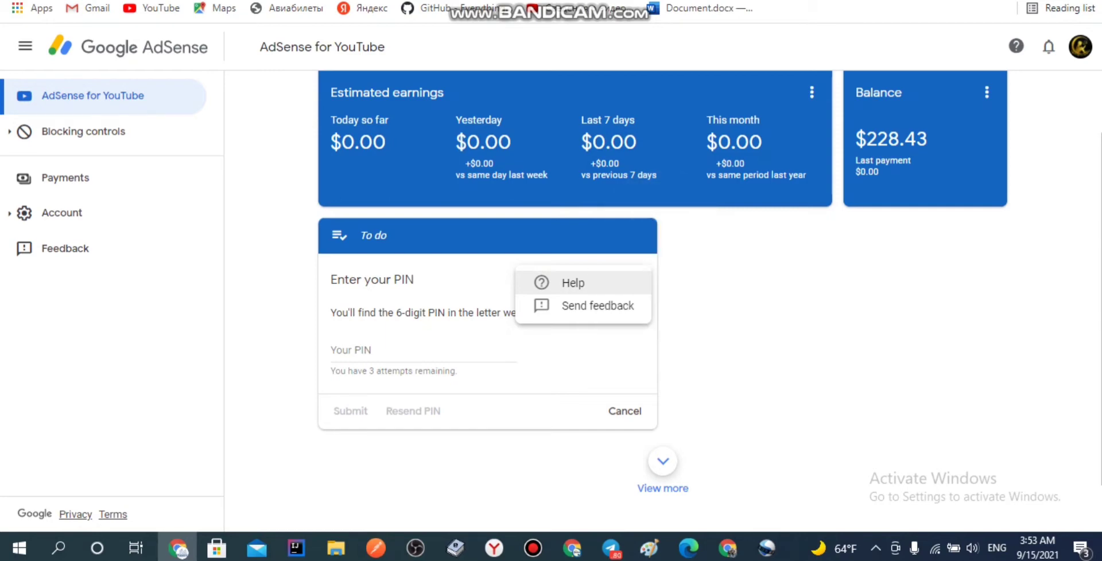
Step: Open the Address verification (PIN) Help article and go to the PIN troubleshooter
left_click(631, 283)
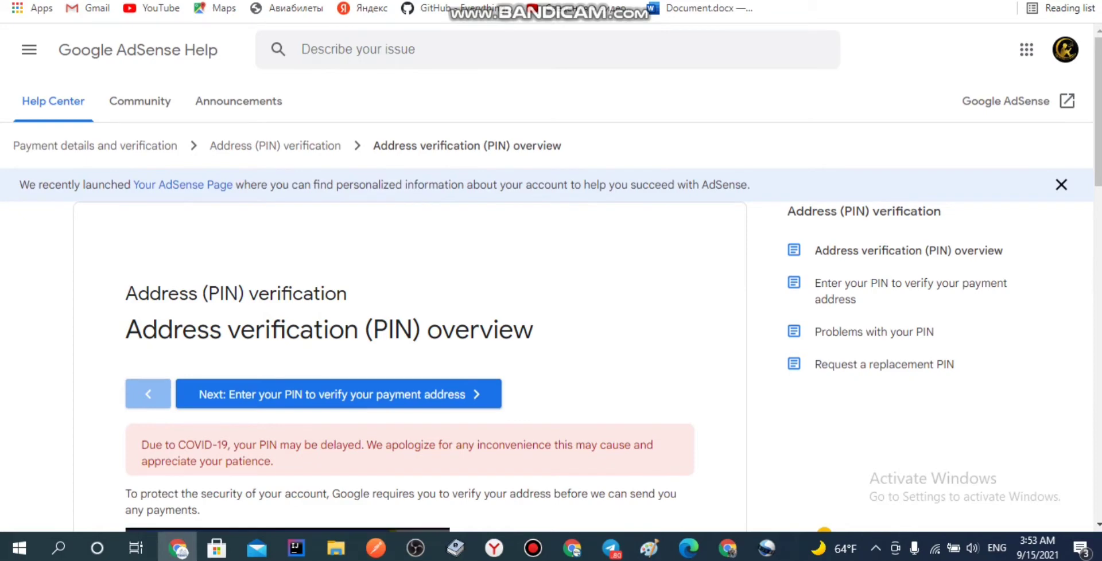
scroll(410, 344, "down", 12)
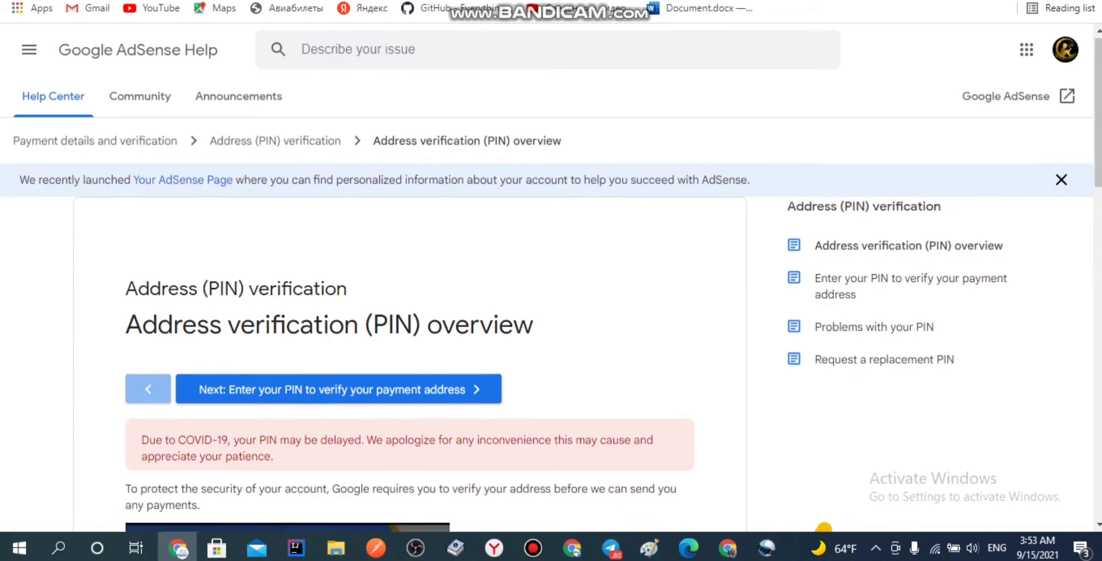
scroll(410, 304, "down", 4)
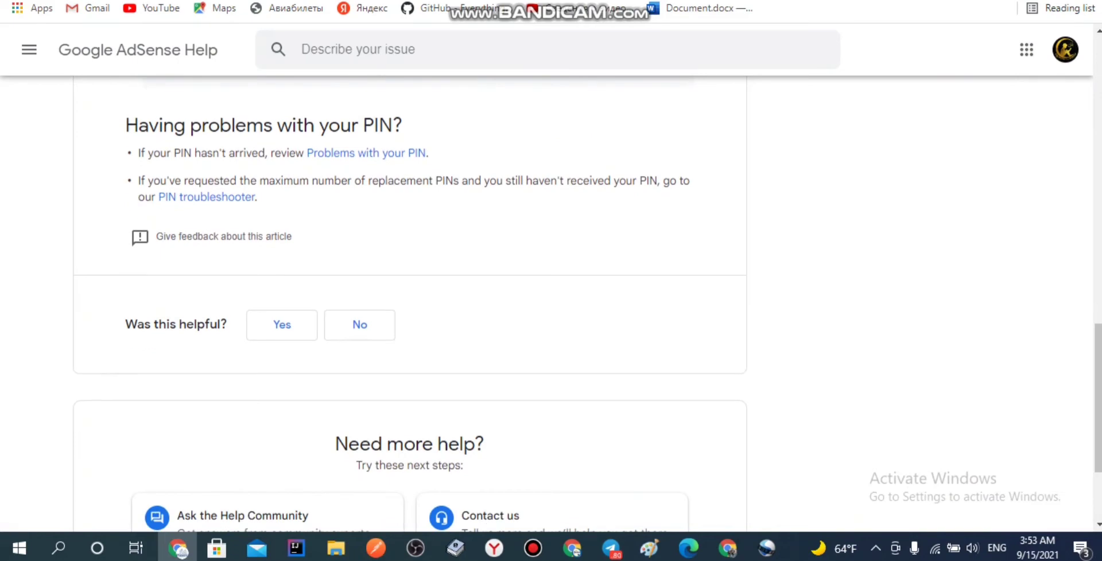
scroll(410, 304, "down", 2)
scroll(410, 304, "up", 6)
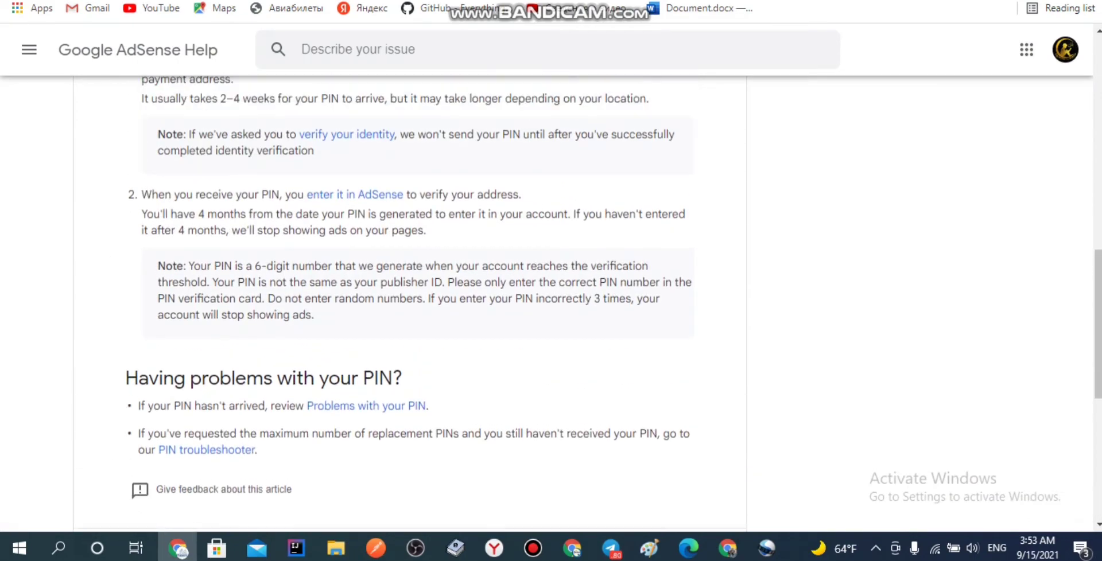
scroll(410, 304, "down", 3)
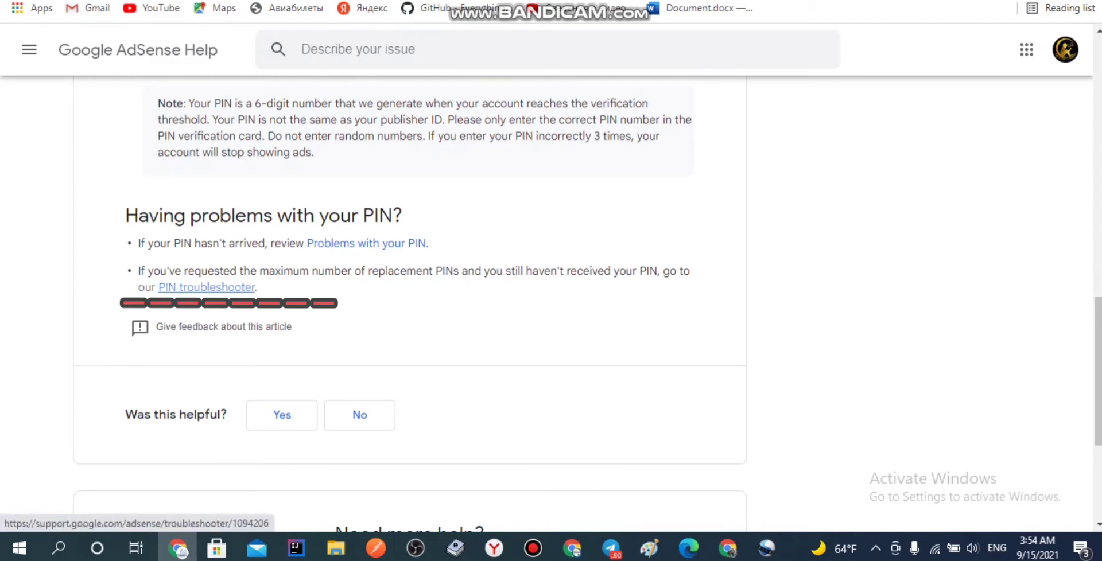
left_click(206, 286)
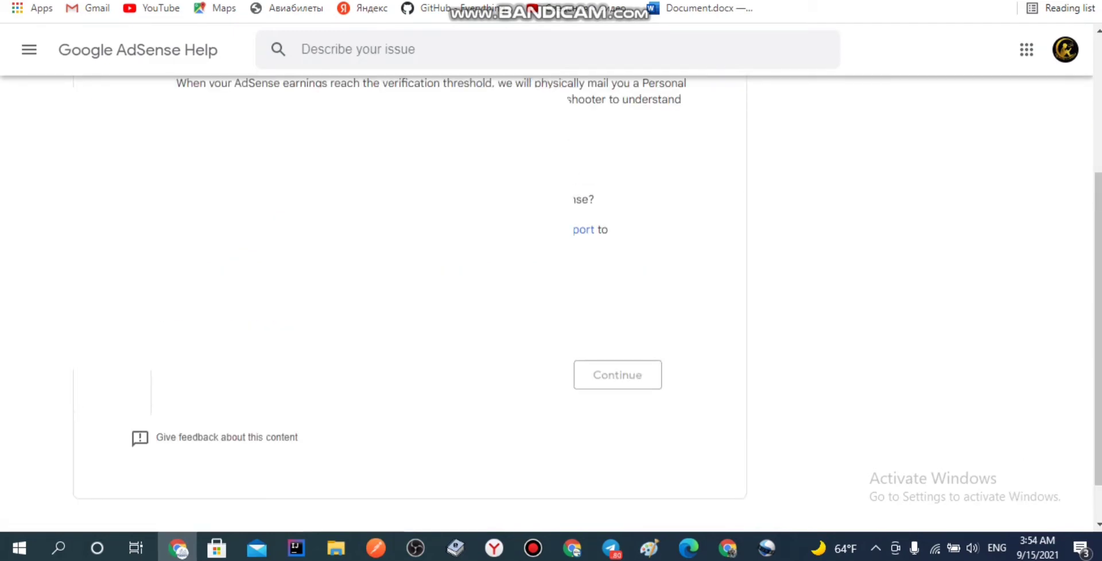
Step: In the troubleshooter, answer Yes, then 'No, I have not received my PIN'
scroll(410, 287, "down", 1)
scroll(409, 287, "up", 2)
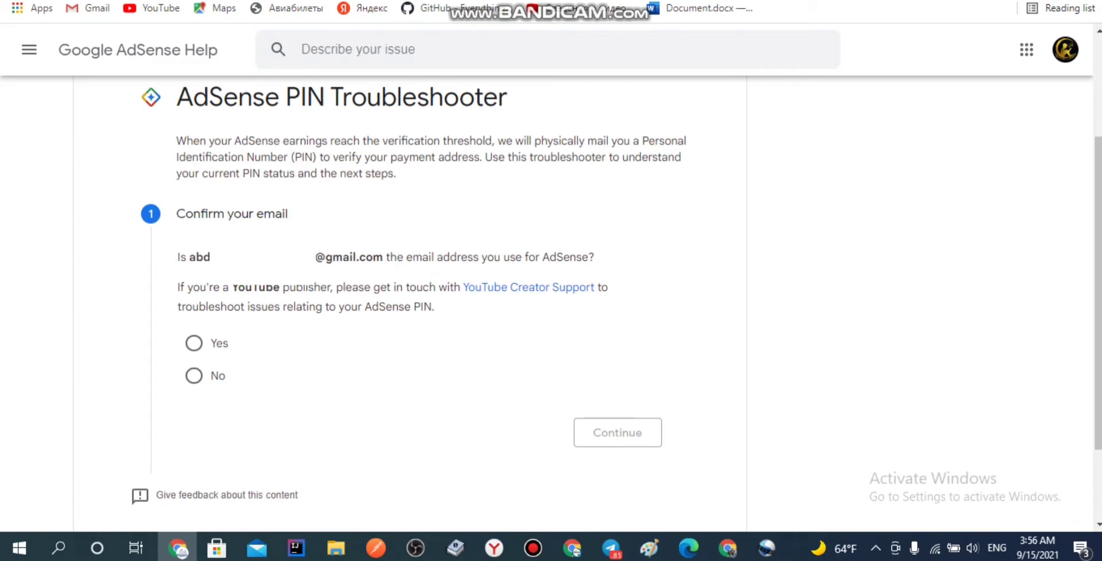
left_click(194, 343)
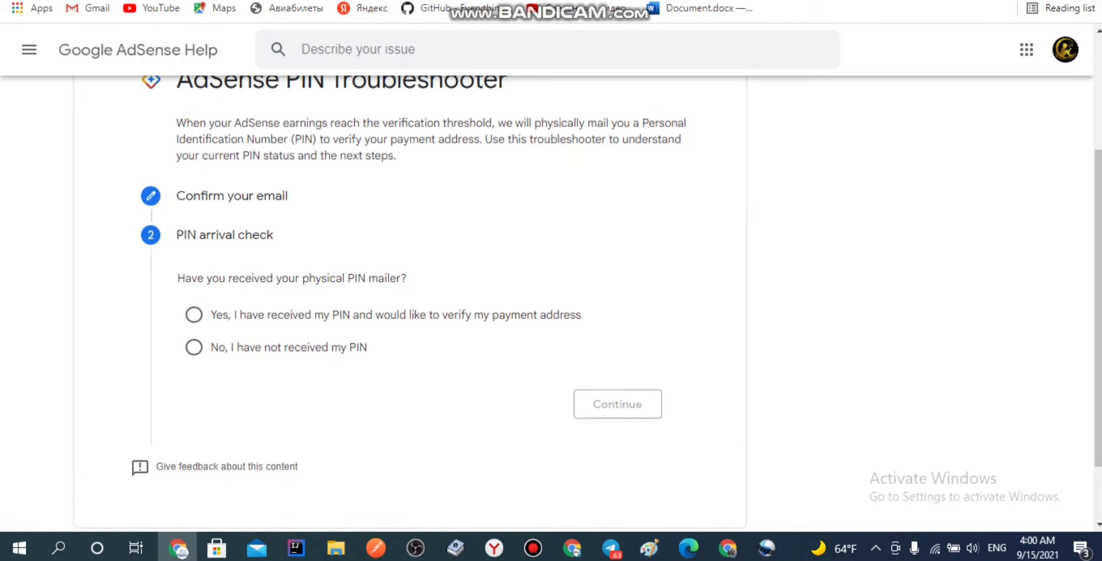
left_click_drag(367, 347, 211, 347)
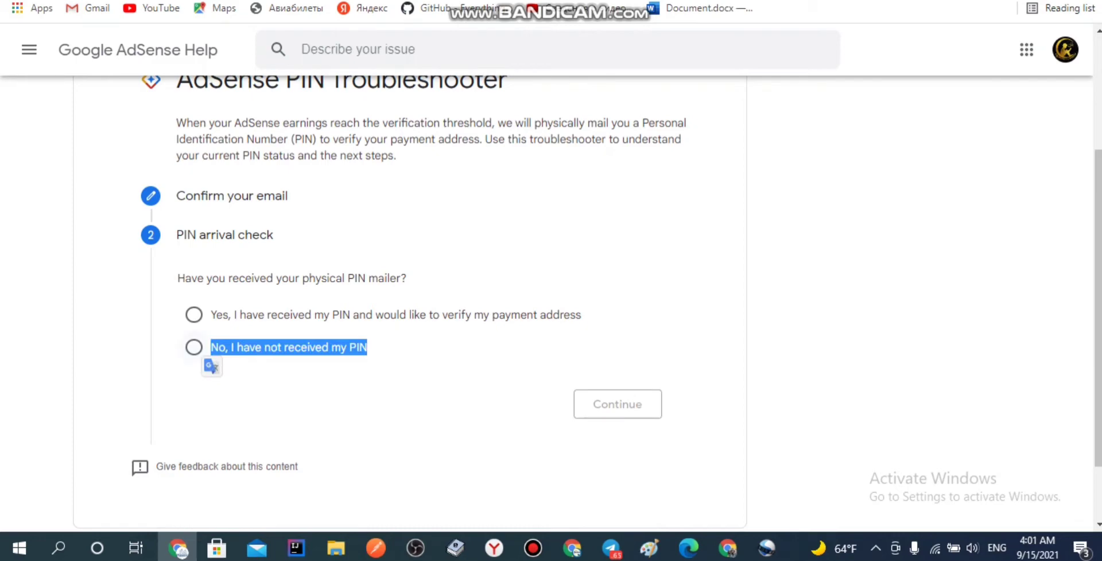
left_click(194, 347)
left_click(617, 404)
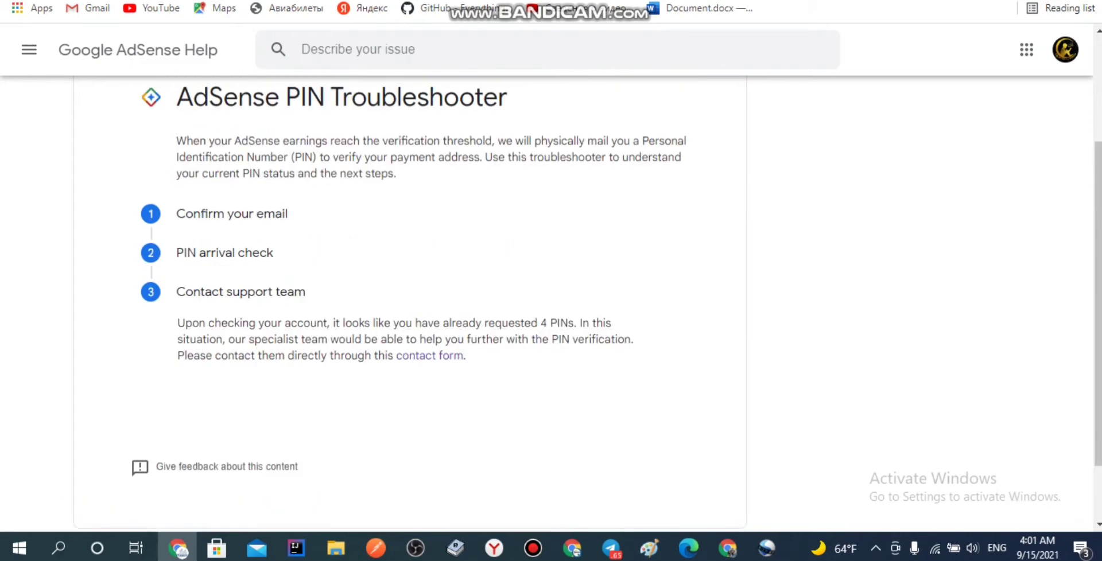
Step: Copy the contact-support paragraph over to Google Translate
left_click_drag(178, 322, 466, 356)
key("ctrl+c")
key("ctrl+Tab")
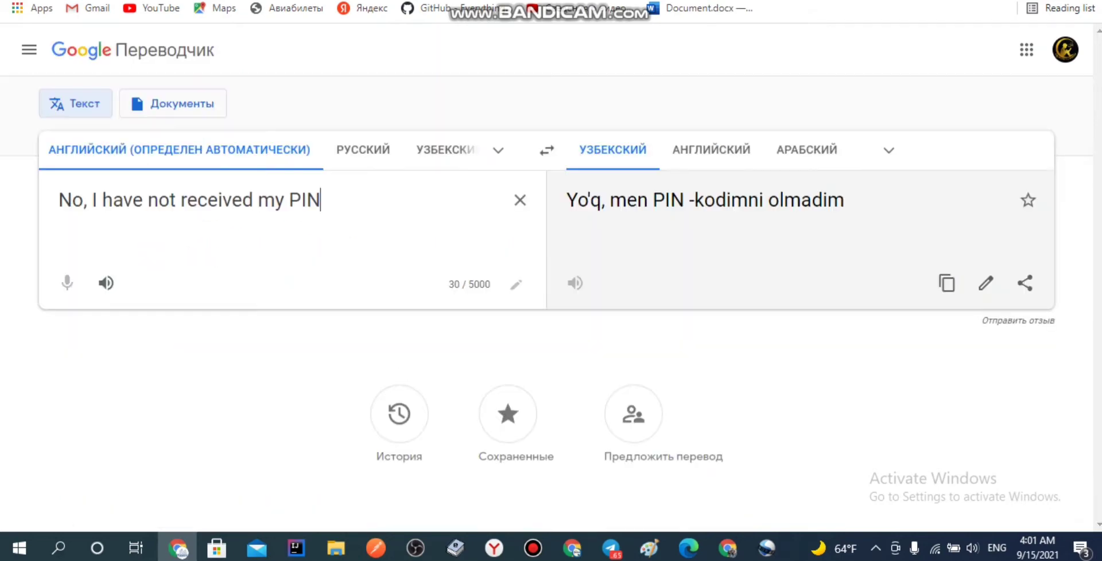
Step: Translate the contact-support paragraph into Uzbek, then return to the troubleshooter
key("ctrl+a")
key("ctrl+v")
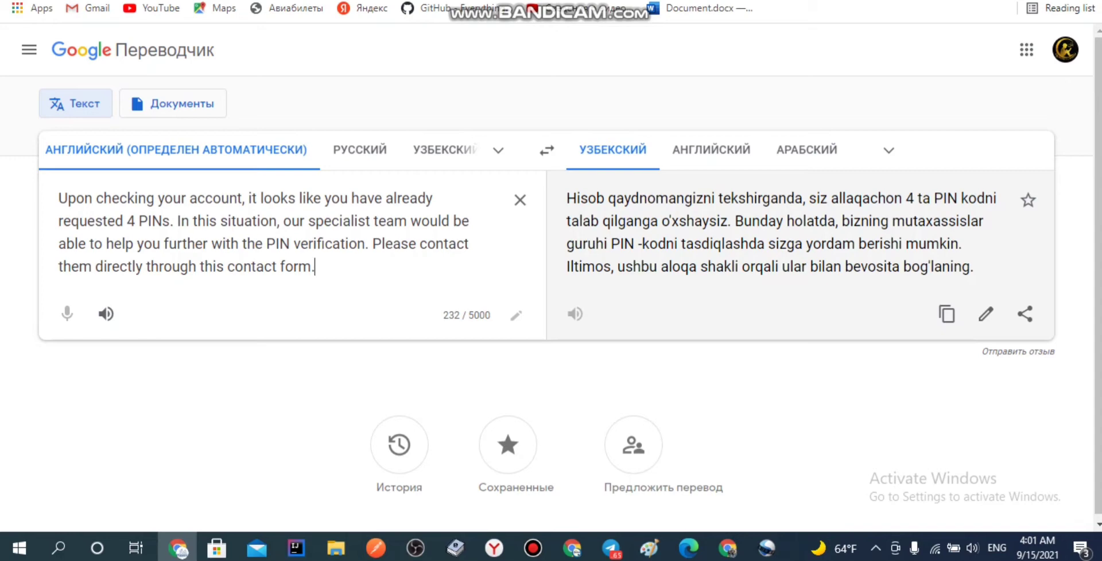
key("ctrl+Tab")
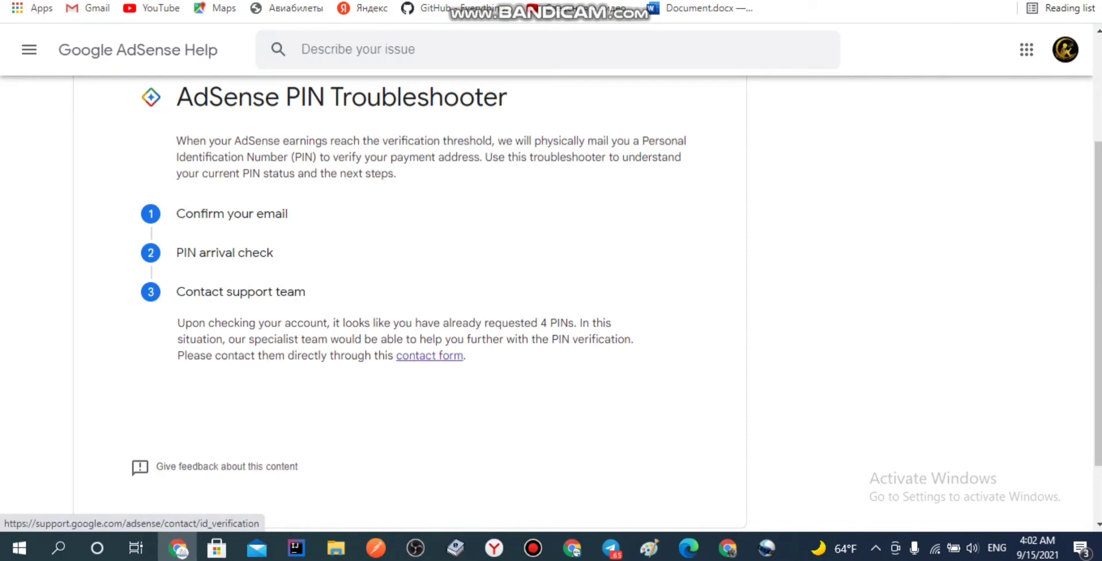
Step: Open the PIN support contact form and enter the account holder's full name
left_click(429, 356)
scroll(550, 287, "down", 1)
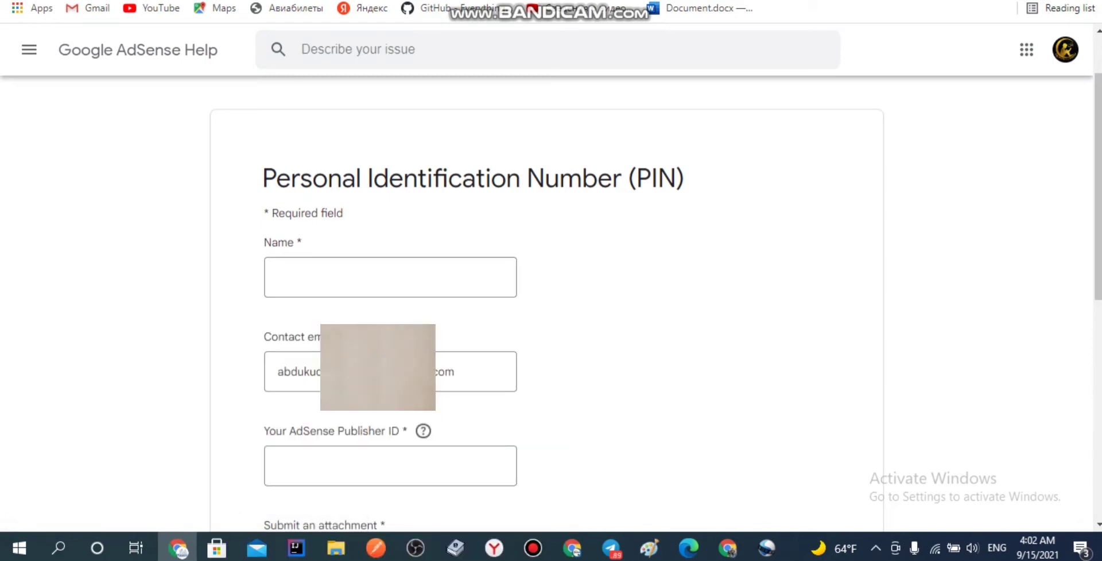
scroll(551, 304, "down", 1)
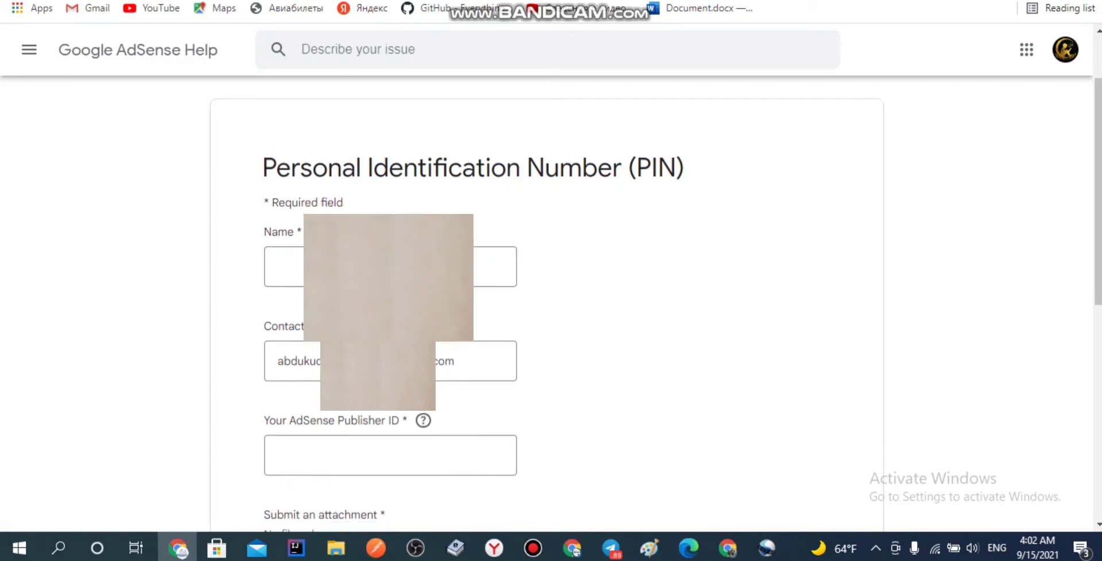
left_click(390, 196)
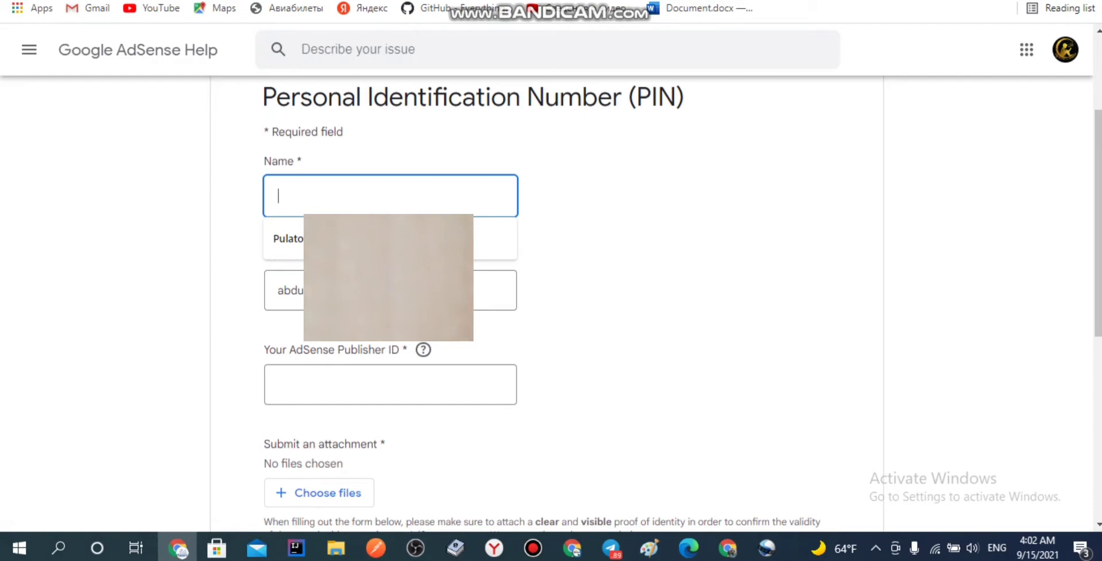
type("ss")
key("BackSpace")
key("BackSpace")
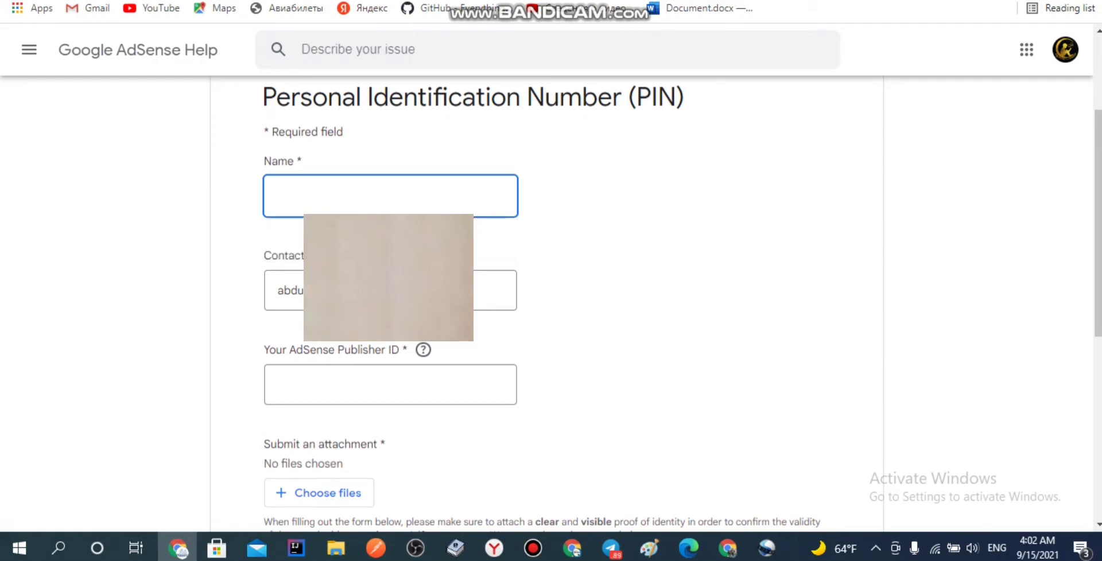
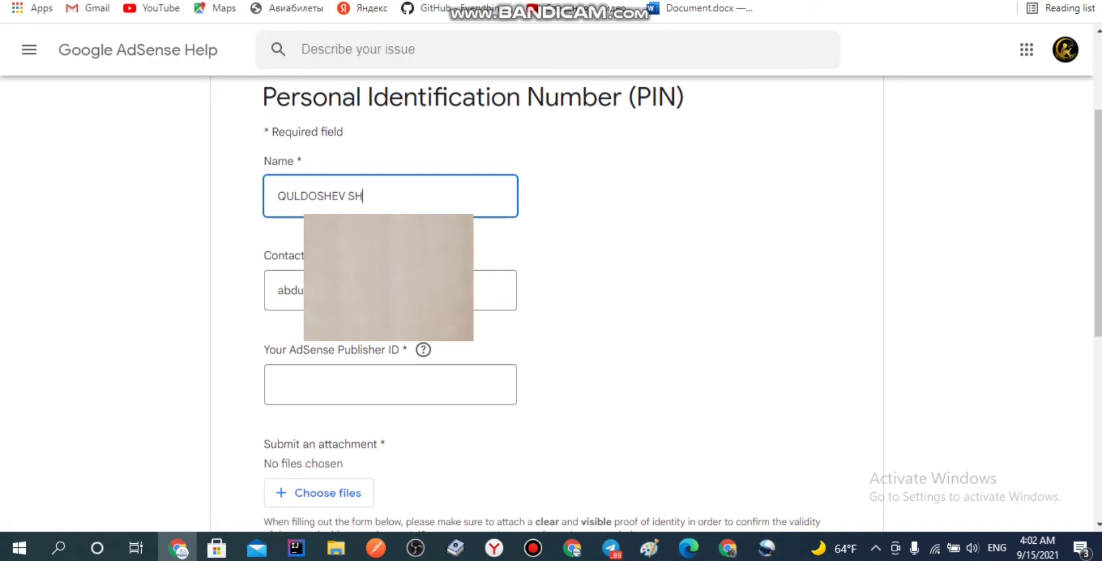
left_click(390, 384)
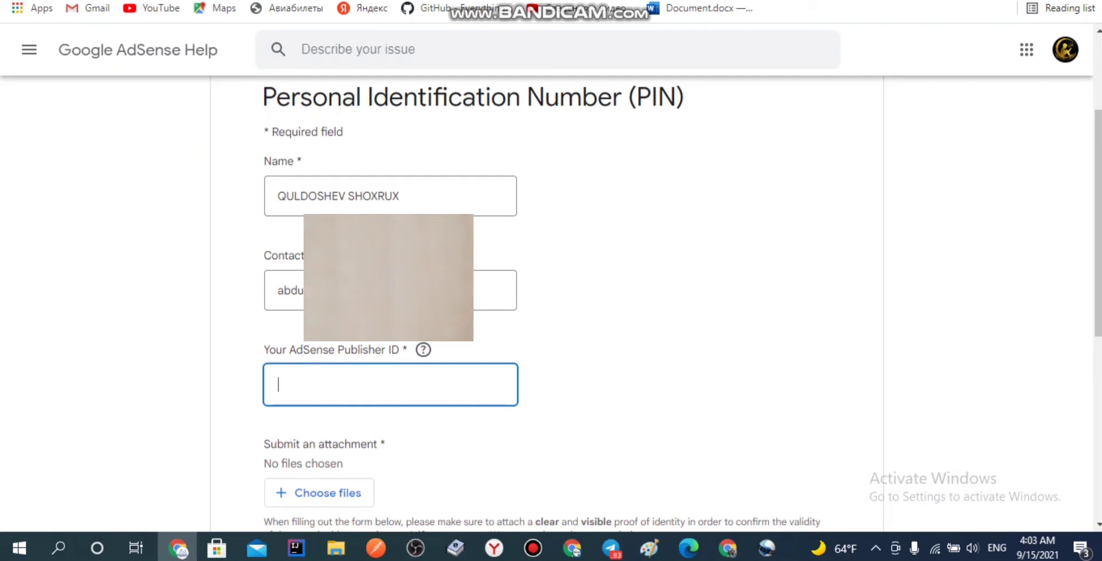
key("ctrl+t")
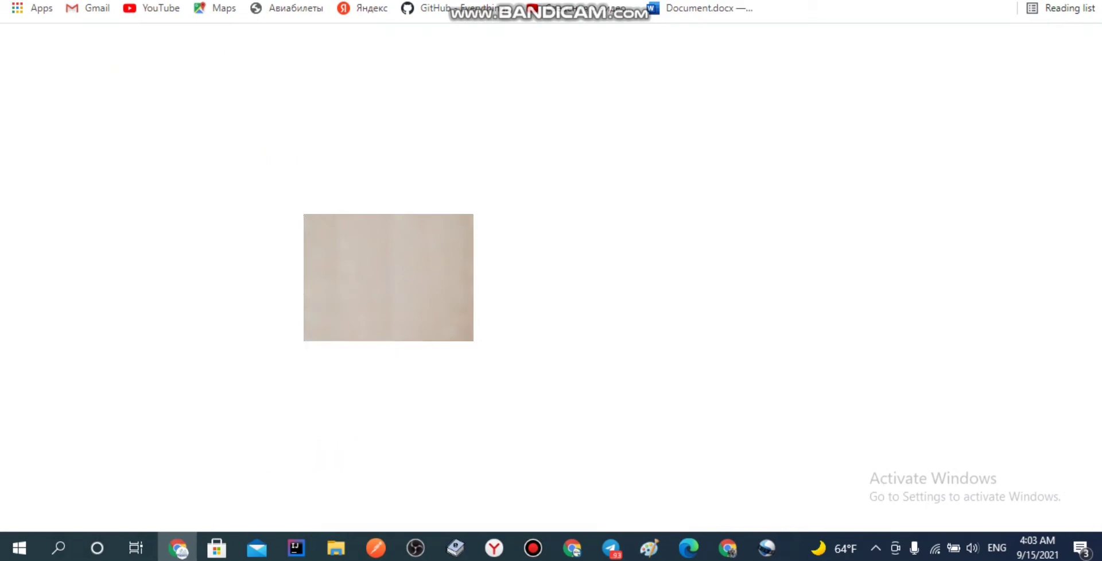
Step: Search Google to reach AdSense and open the account information settings
type("GOOGLE")
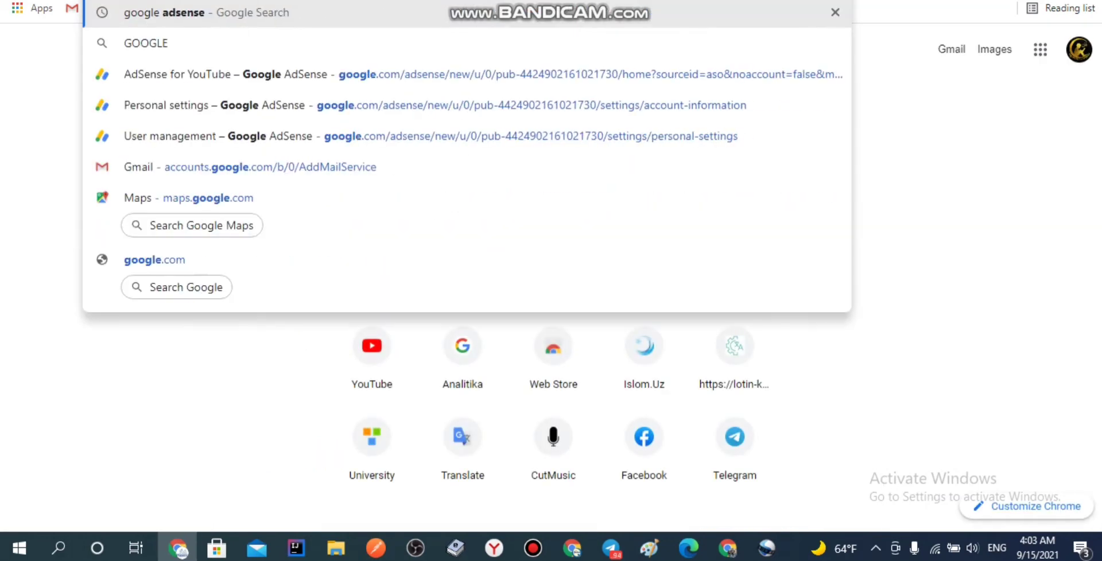
key("Return")
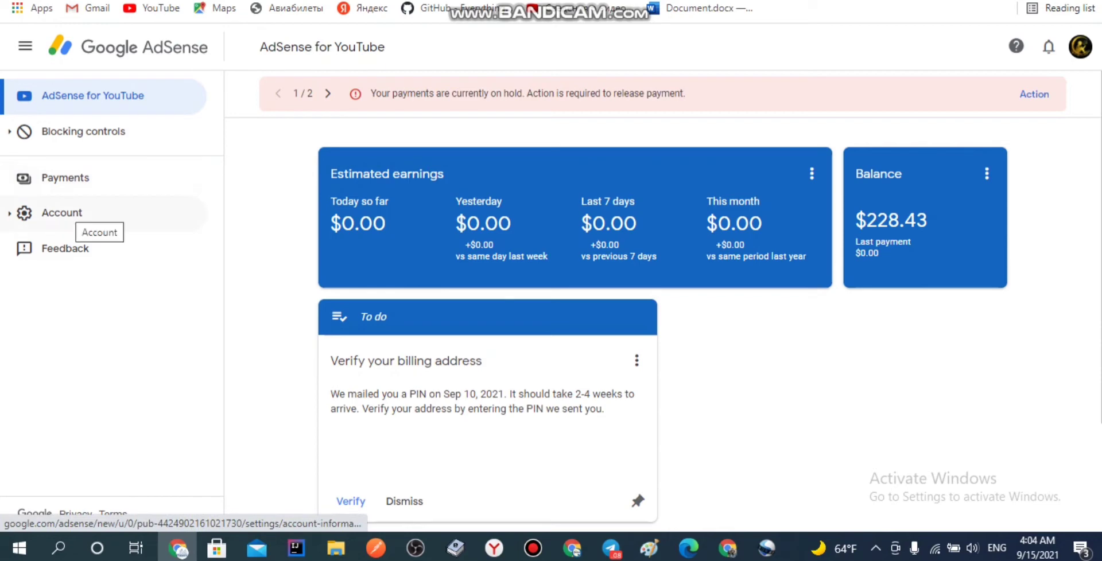
left_click(69, 213)
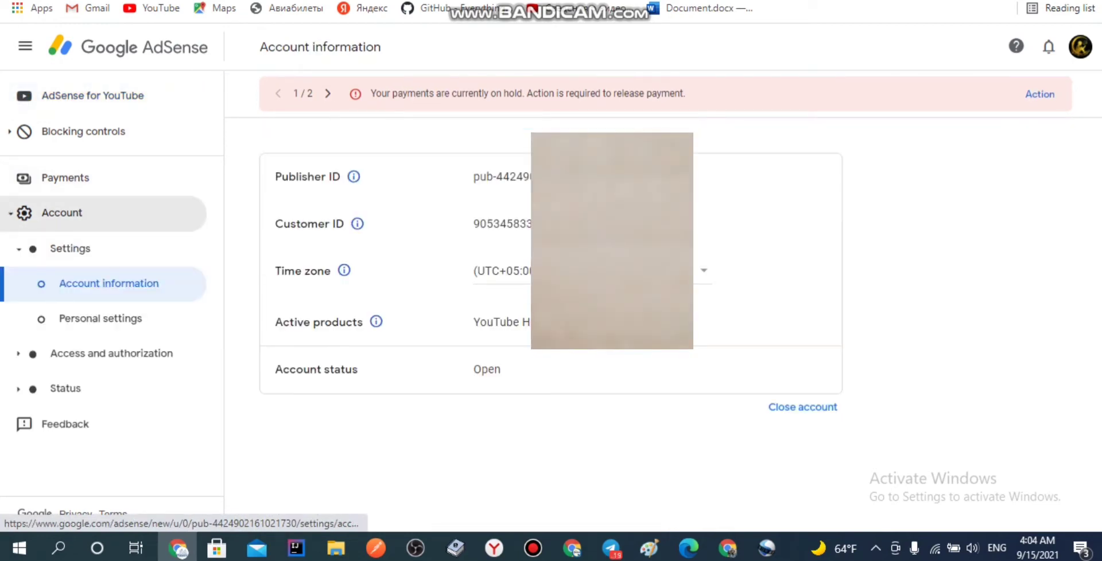
Step: Copy the publisher ID into the PIN form's Publisher ID field
triple_click(488, 176)
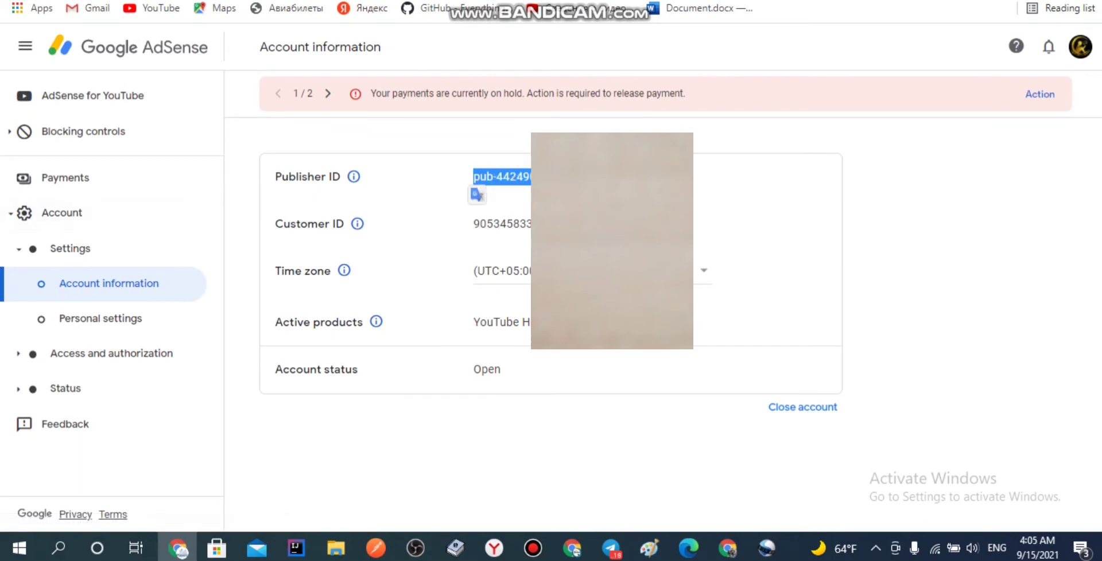
key("ctrl+c")
key("ctrl+Tab")
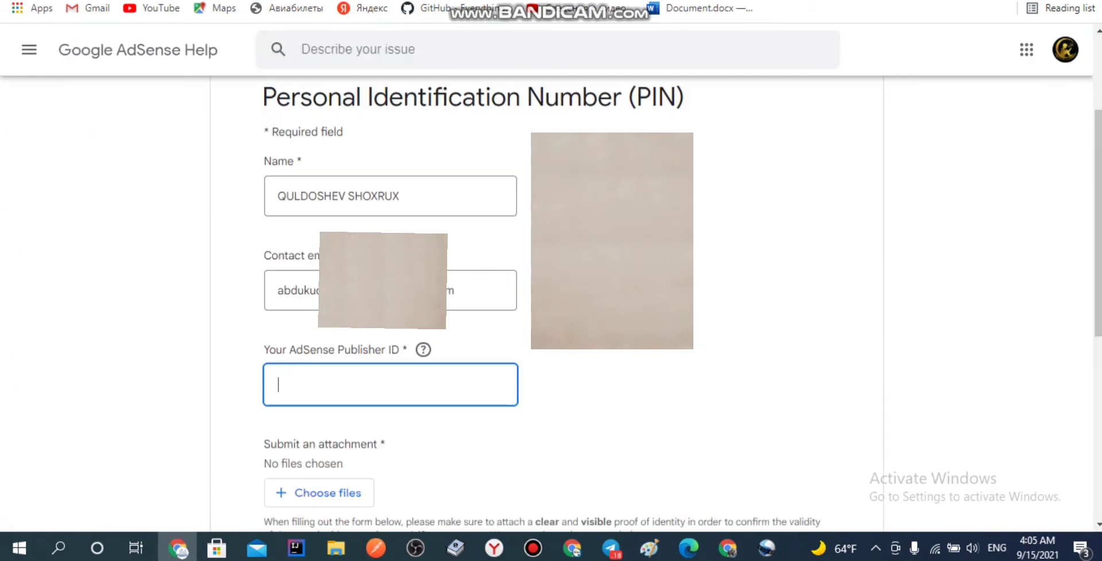
key("ctrl+v")
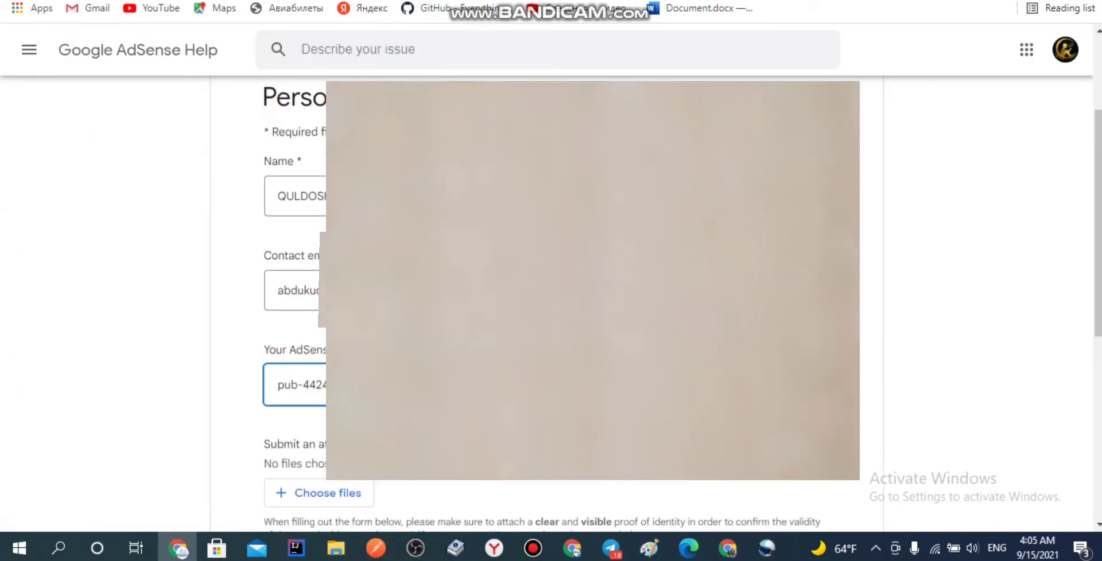
scroll(258, 304, "down", 3)
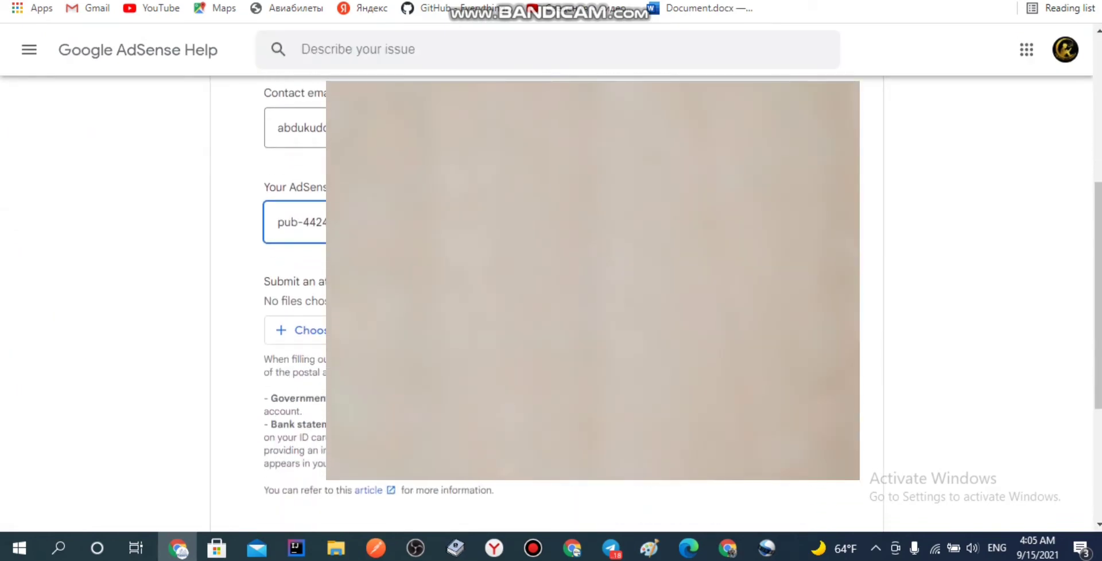
scroll(551, 304, "down", 2)
scroll(551, 304, "up", 1)
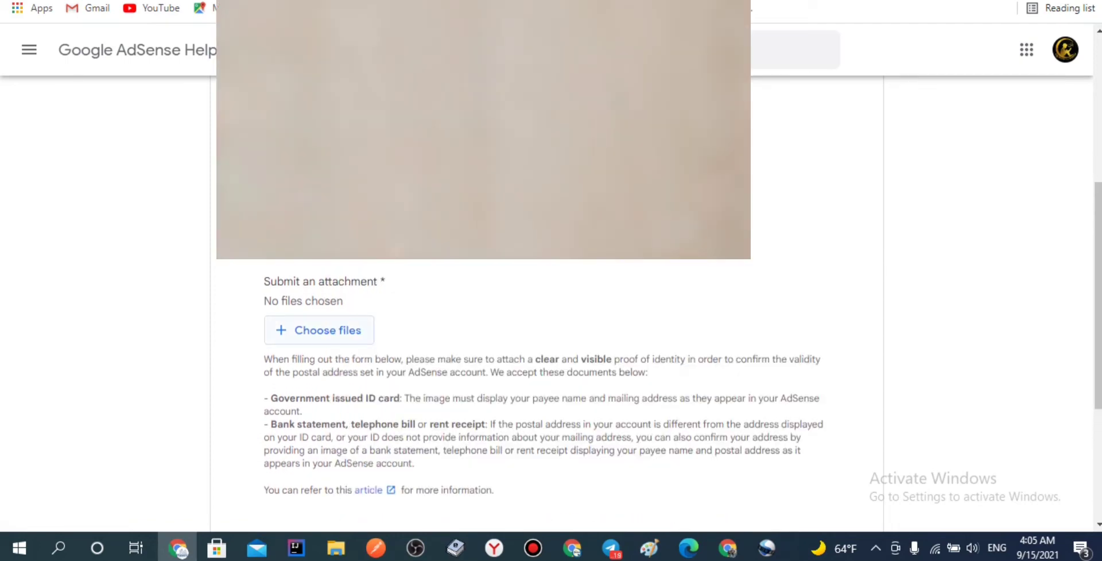
Step: Attach two ID document image files to the PIN support form
left_click(319, 330)
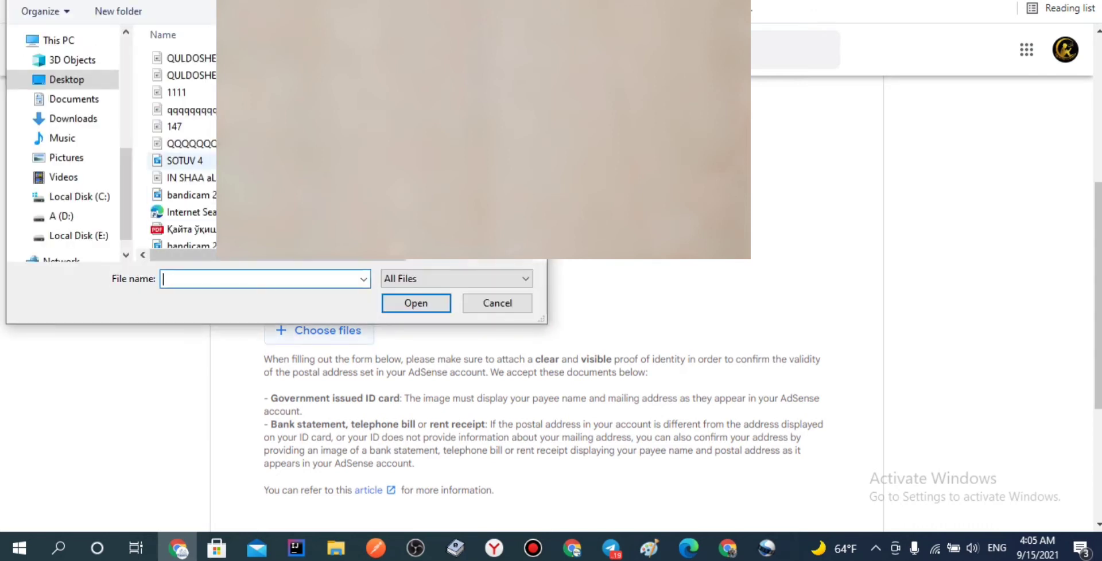
double_click(191, 75)
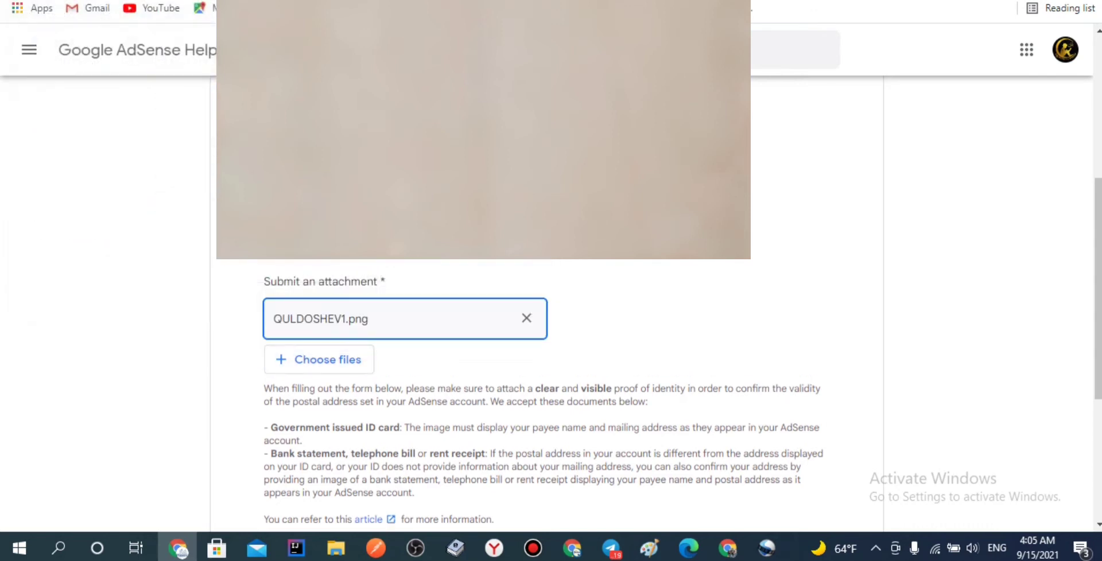
left_click(319, 359)
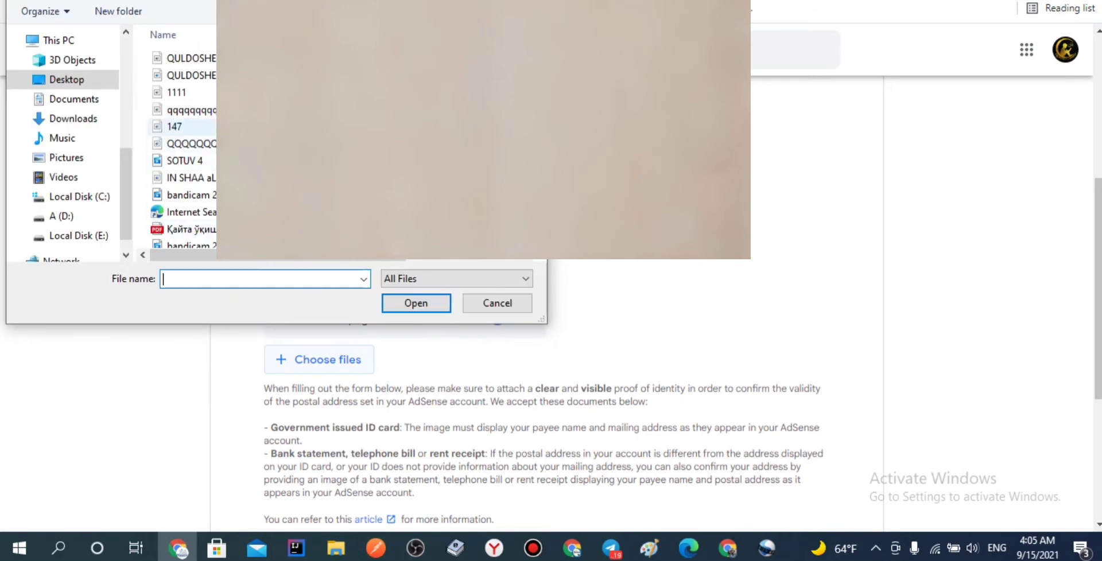
left_click(191, 57)
left_click(416, 303)
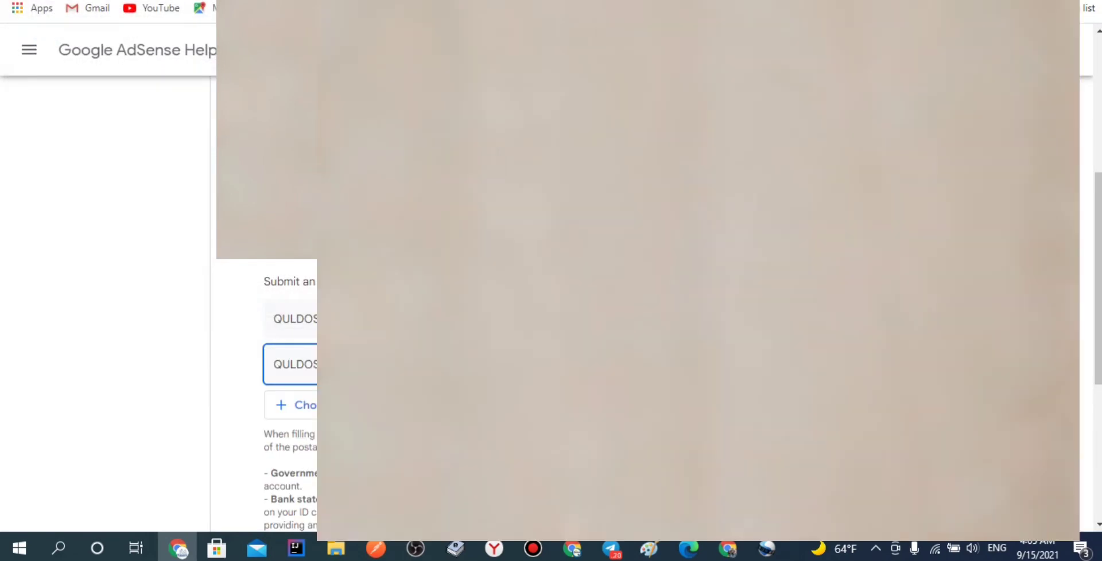
scroll(159, 304, "up", 4)
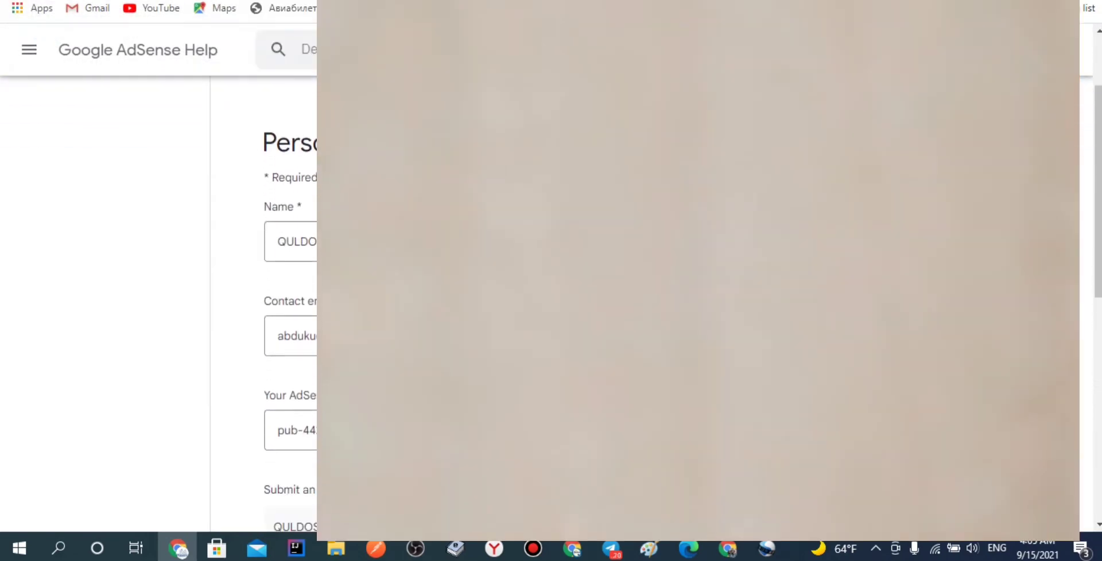
scroll(264, 304, "down", 2)
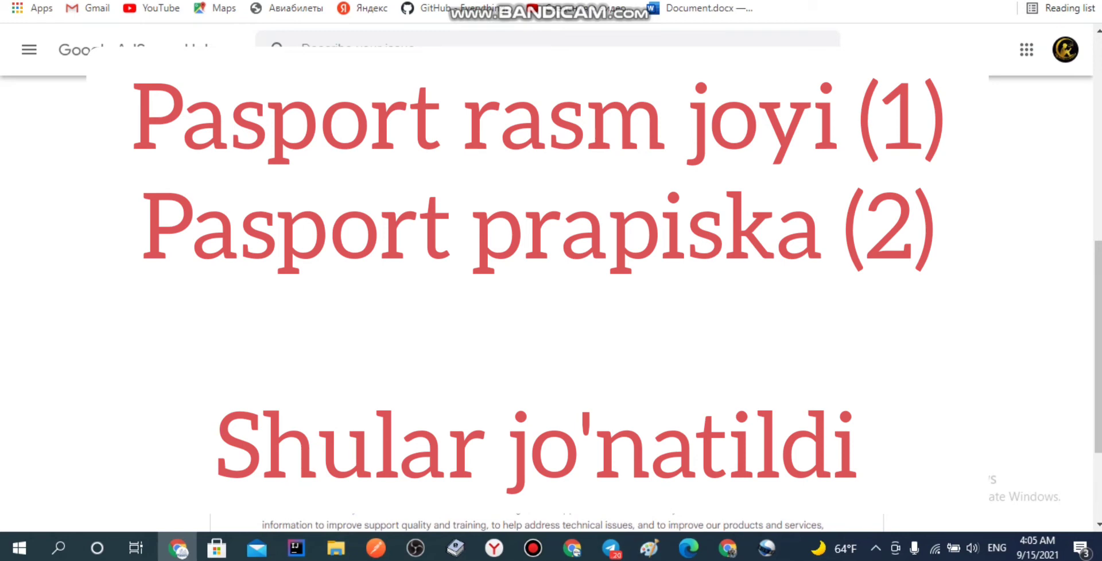
Step: Submit the PIN support form to AdSense Support
key("Return")
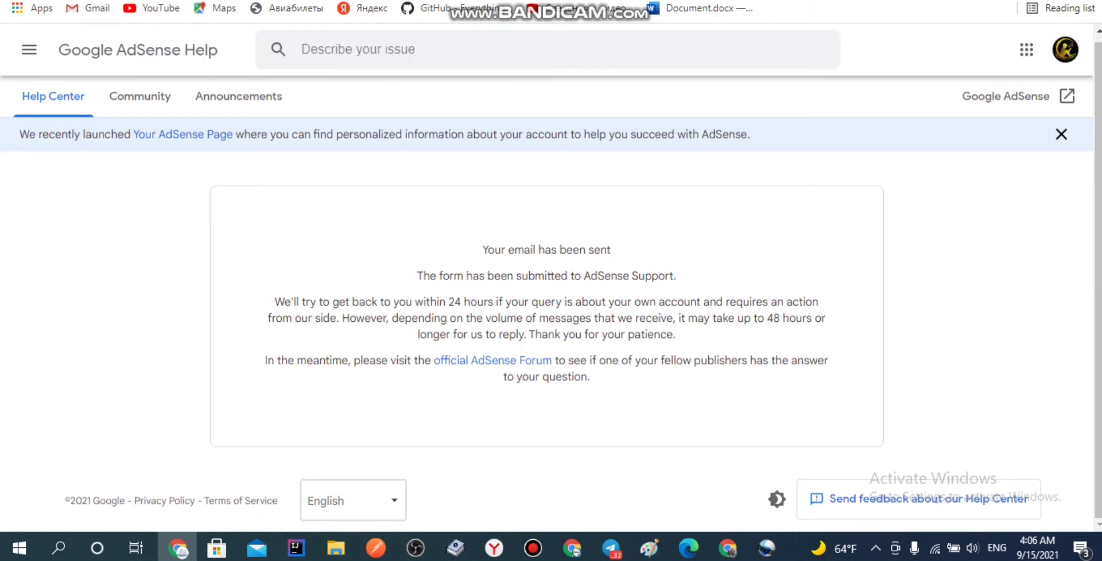
Step: Translate the AdSense confirmation message promising replies within 24–48 hours into Uzbek
left_click_drag(274, 302, 590, 377)
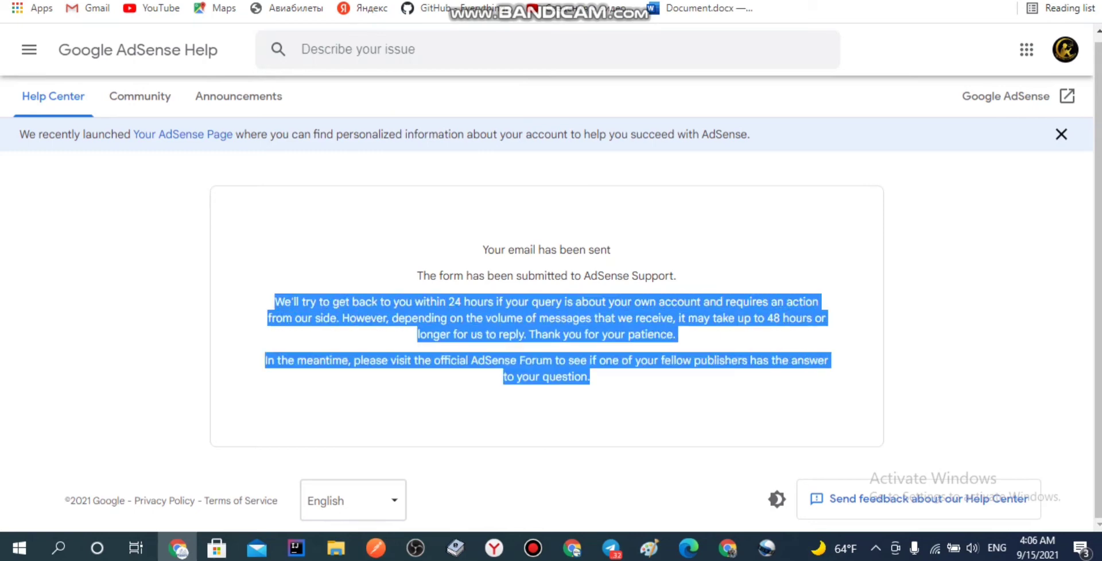
key("ctrl+c")
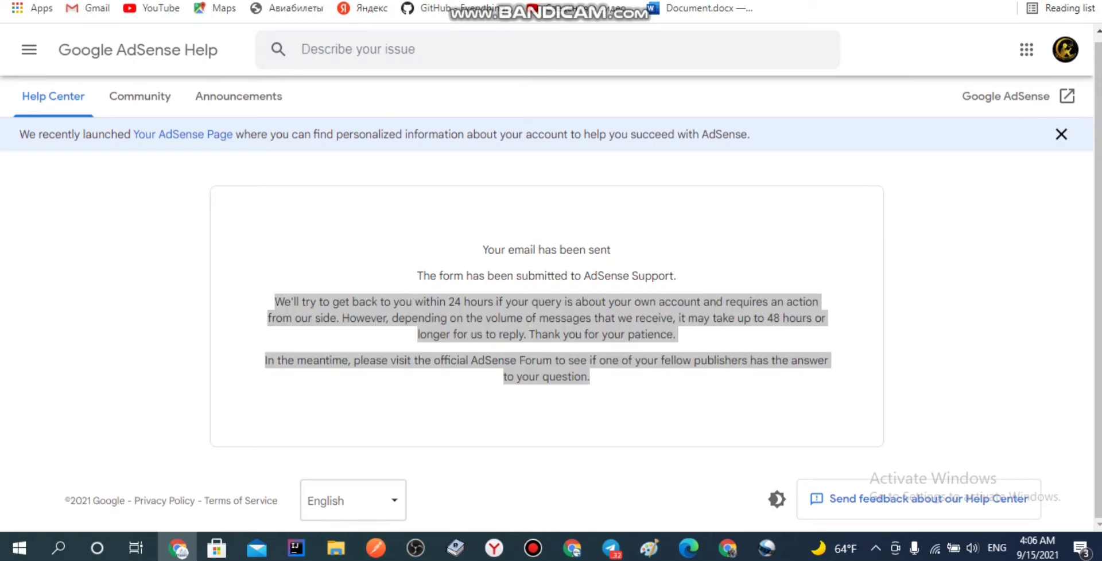
key("alt+Tab")
key("ctrl+a")
key("ctrl+v")
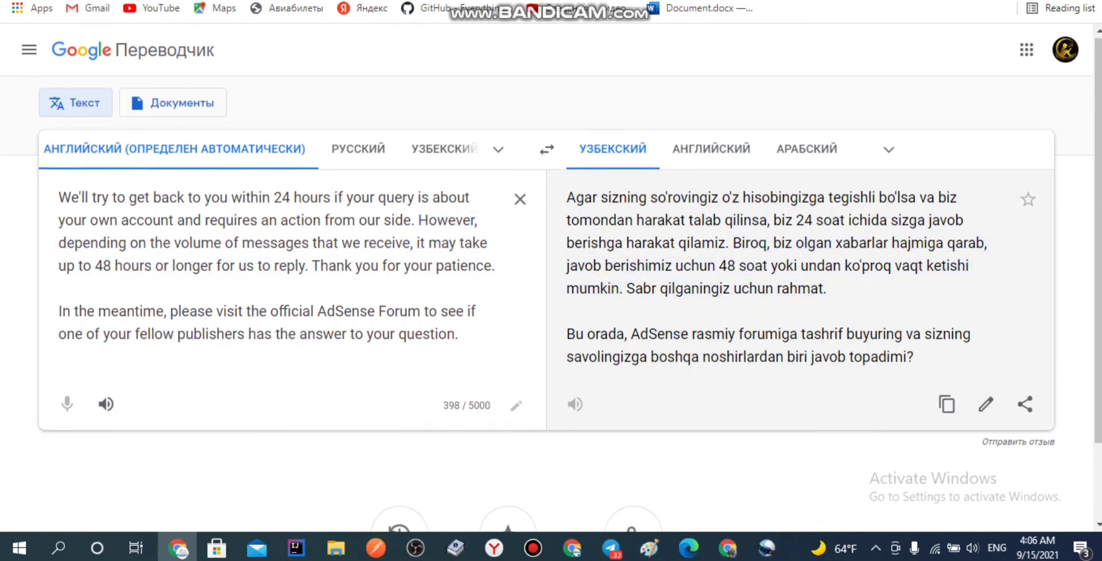
Step: Return from Google Translate to the AdSense Help 'Your email has been sent' page
scroll(287, 241, "down", 2)
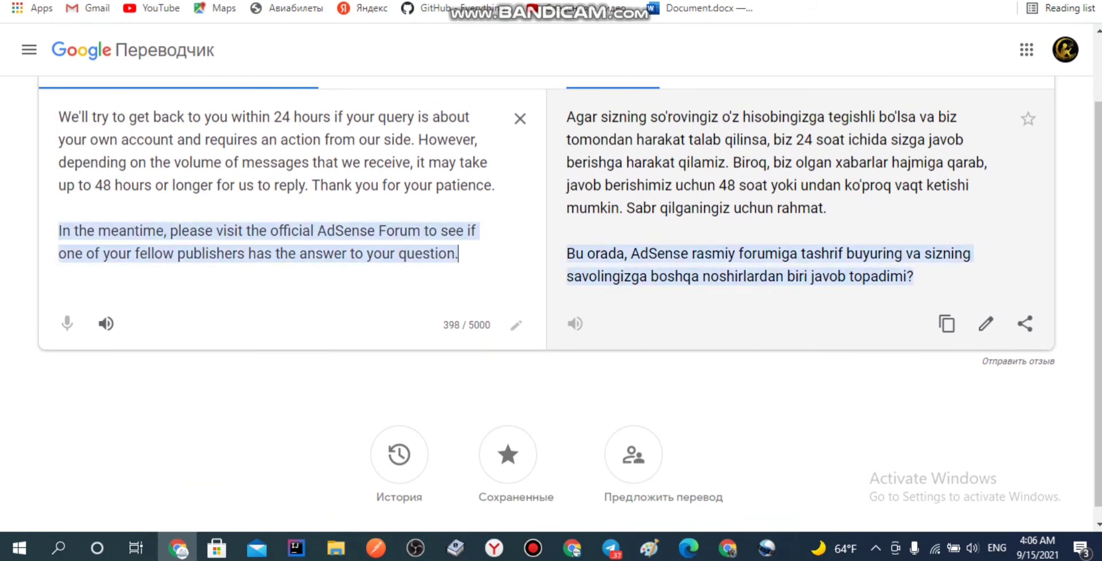
scroll(551, 304, "up", 2)
key("ctrl+shift+Tab")
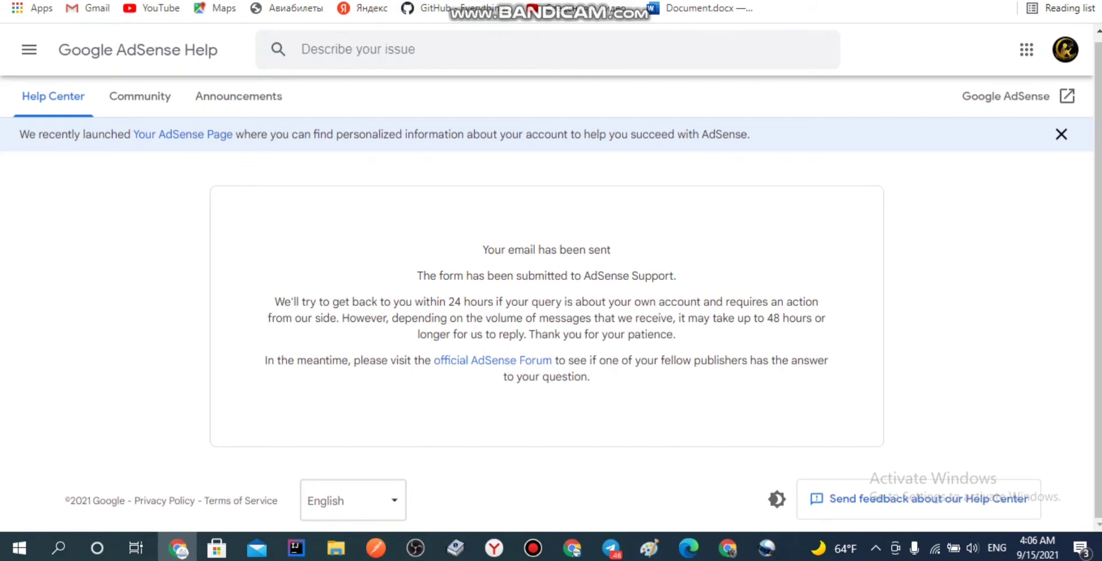
Step: Go to gmail.com in a new browser tab
key("ctrl+t")
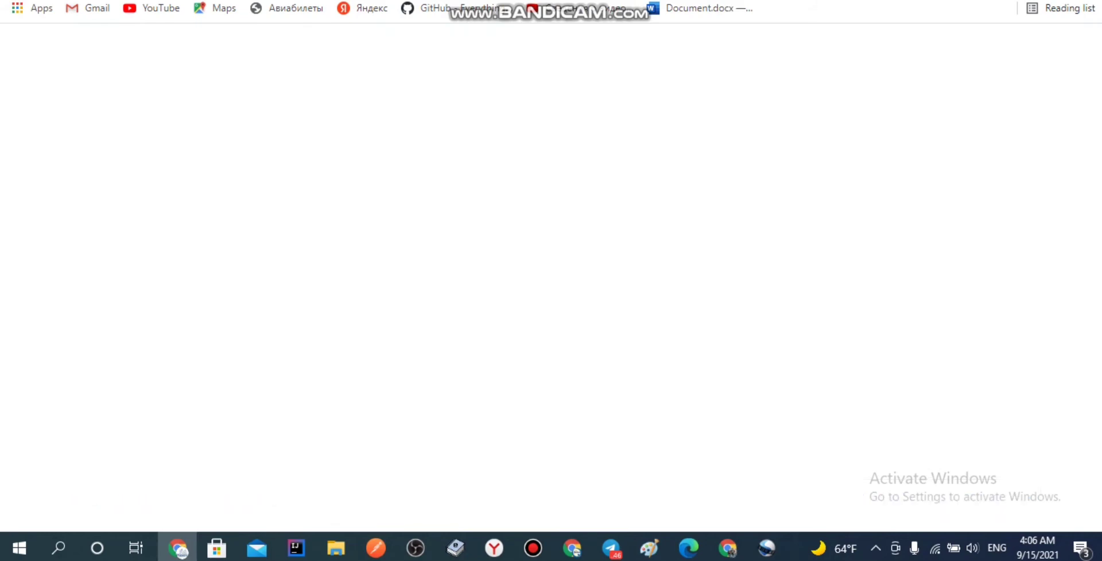
type("gmail.com")
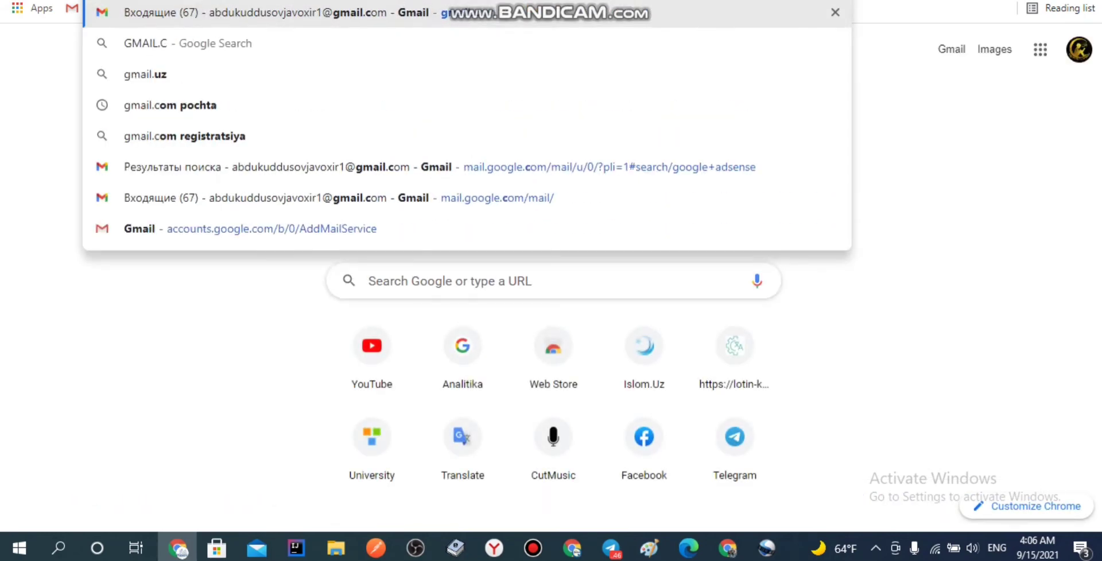
key("Return")
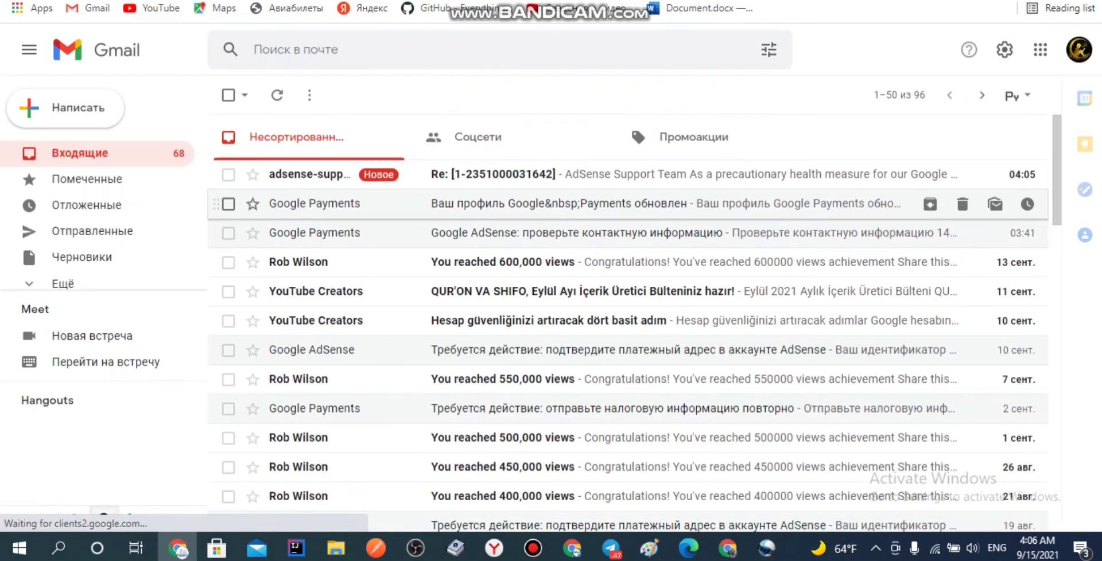
Step: Open the AdSense Support Team's reply and select its body text down to the sign-off
left_click(689, 174)
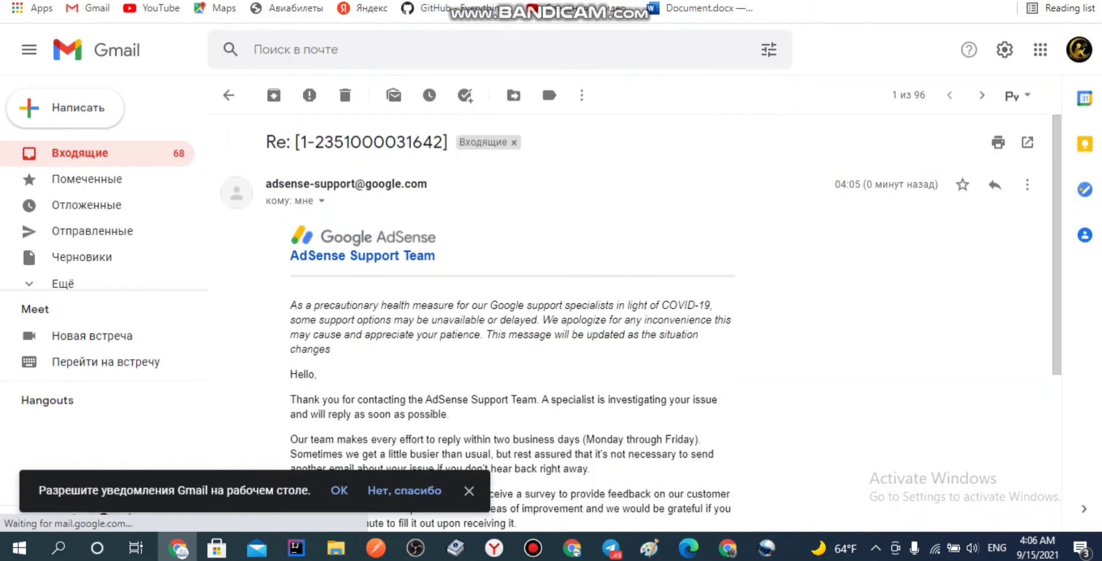
scroll(631, 321, "down", 3)
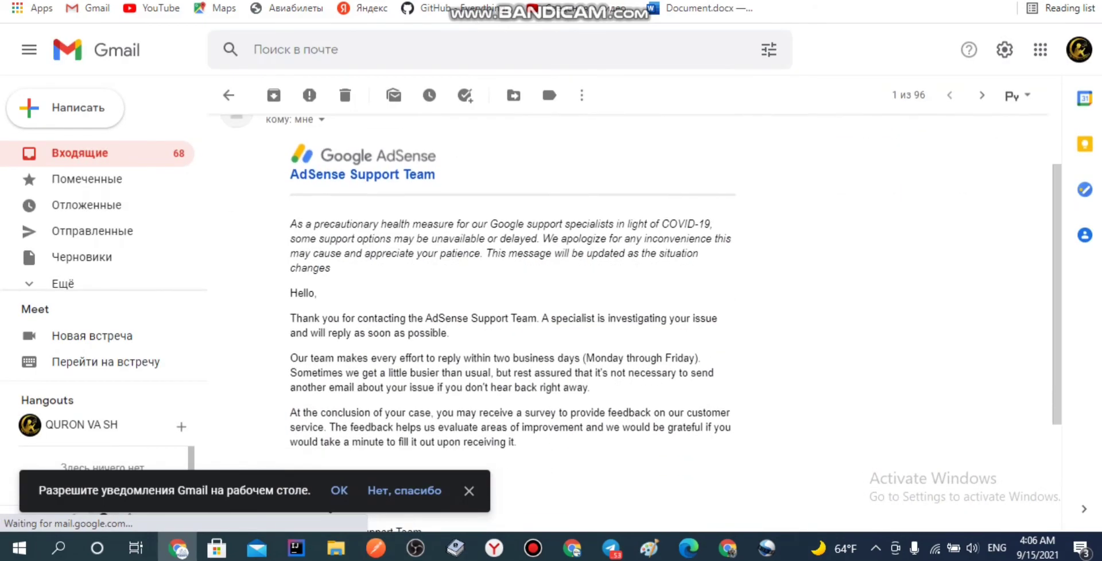
scroll(631, 321, "down", 2)
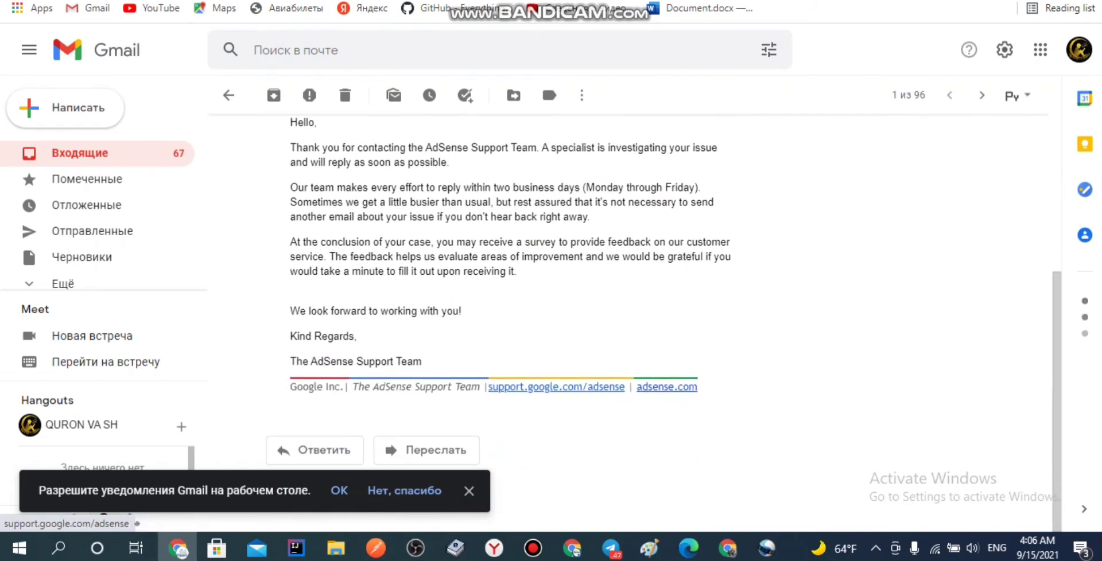
scroll(631, 321, "up", 5)
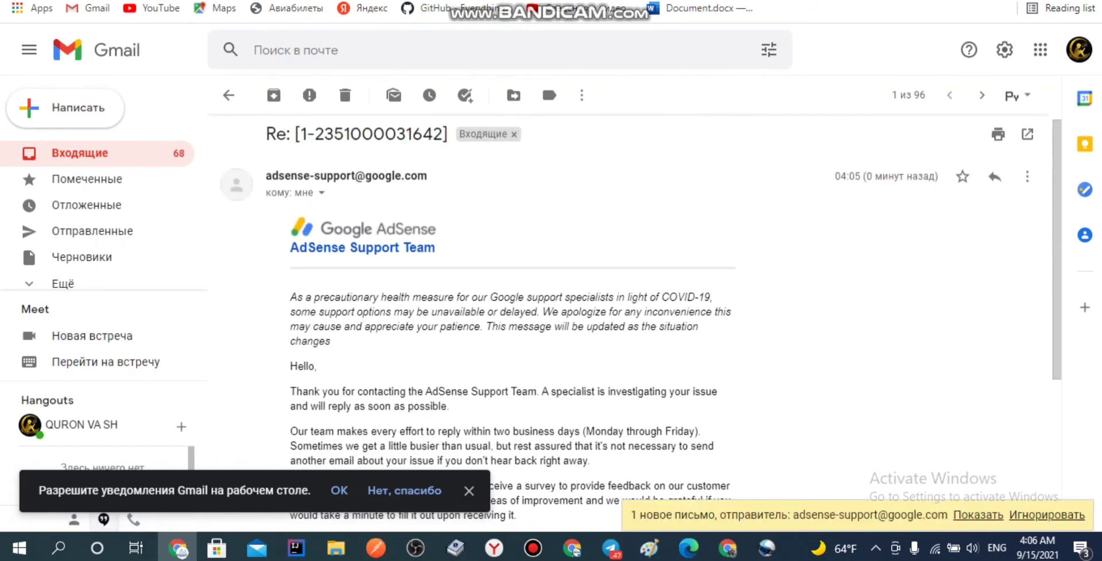
scroll(631, 322, "down", 2)
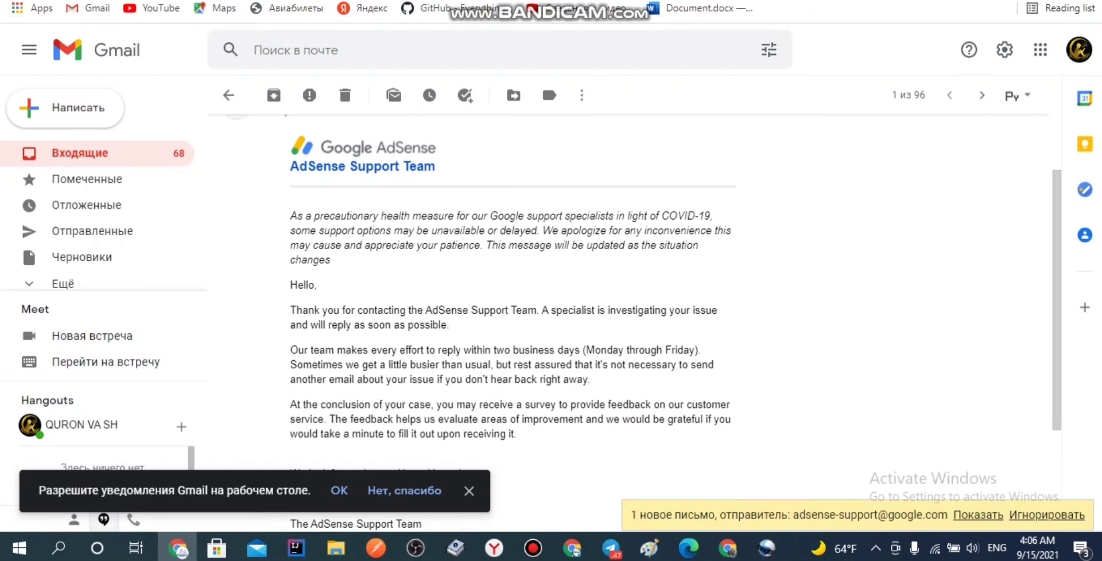
mouse_move(291, 216)
left_mouse_down()
mouse_move(303, 217)
mouse_move(293, 287)
mouse_move(431, 310)
mouse_move(356, 336)
mouse_move(422, 362)
left_mouse_up()
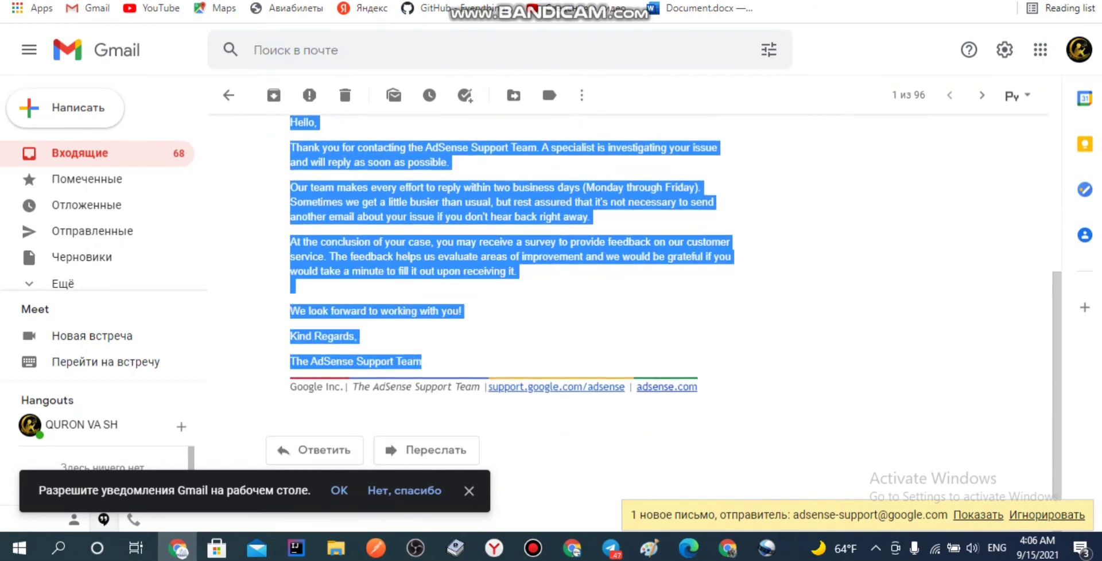
Step: Translate the AdSense support reply email into Uzbek and review it through the sign-off
key("ctrl+c")
key("ctrl+Tab")
key("ctrl+a")
key("ctrl+v")
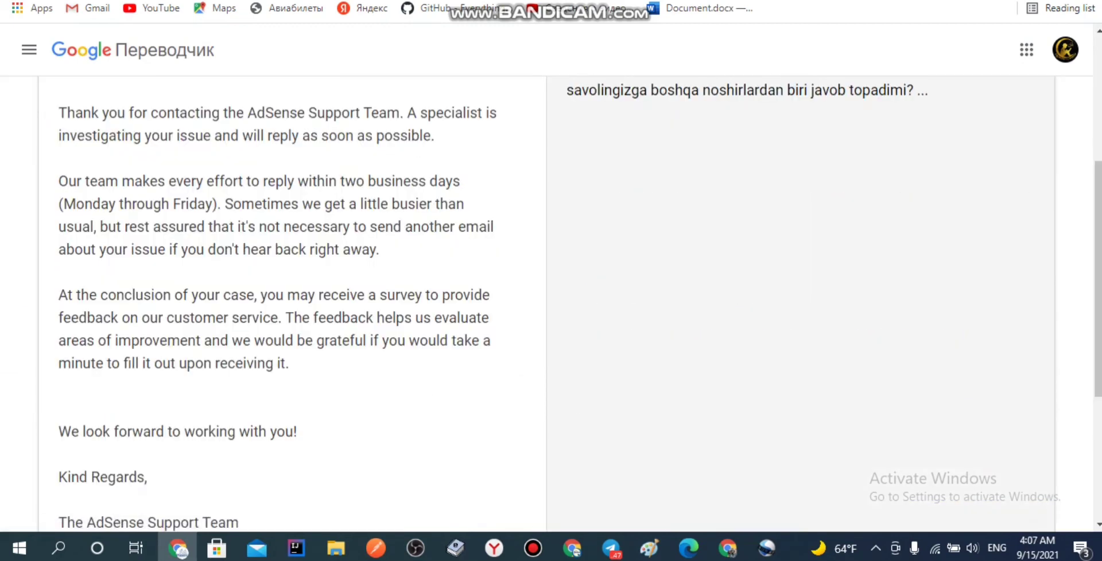
scroll(550, 304, "up", 2)
scroll(551, 304, "up", 3)
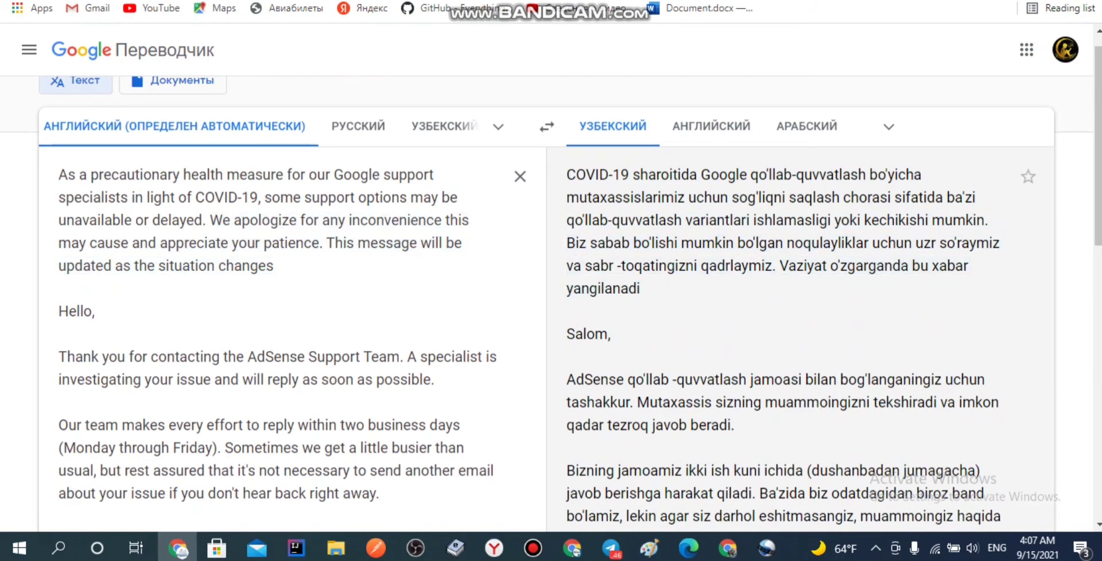
scroll(401, 206, "down", 3)
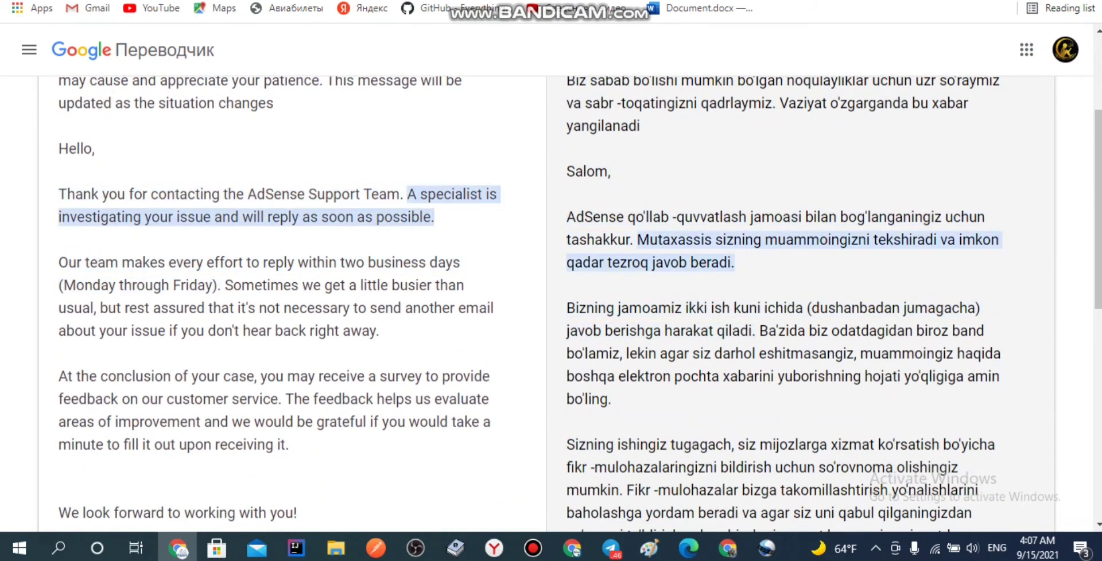
scroll(287, 259, "down", 2)
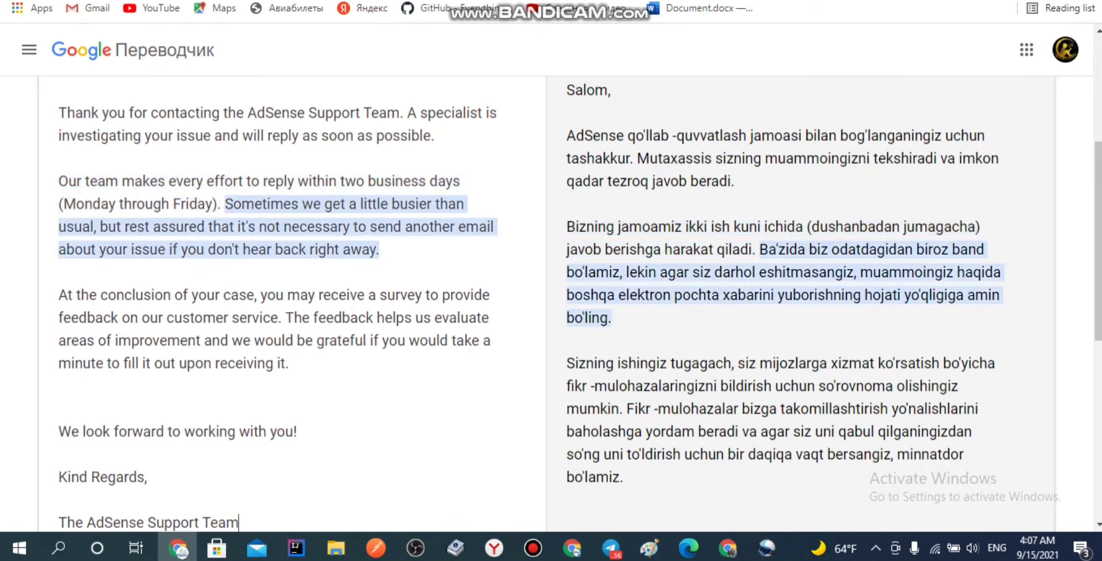
scroll(550, 298, "down", 2)
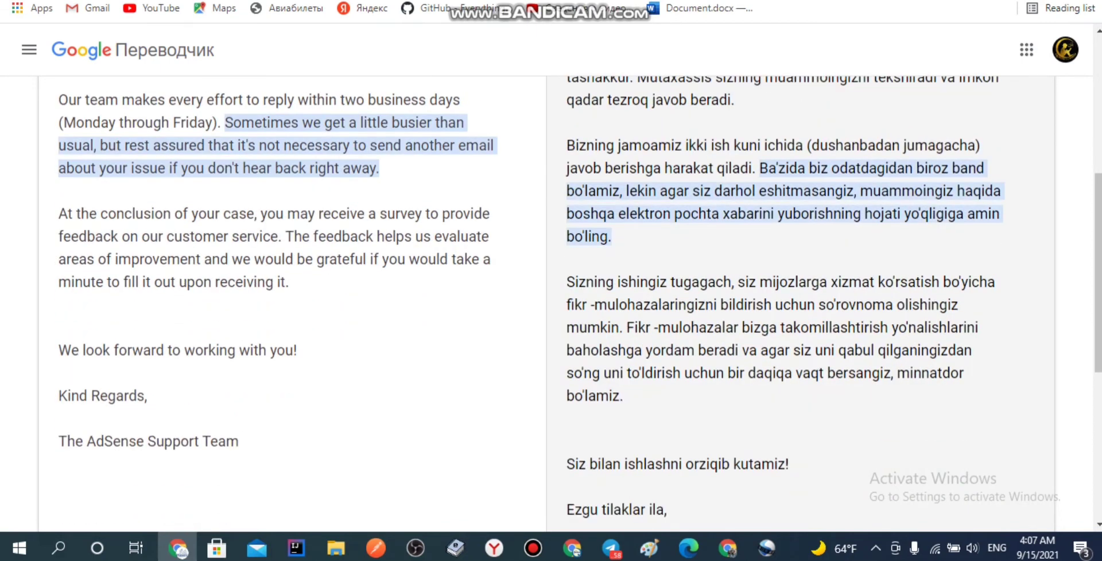